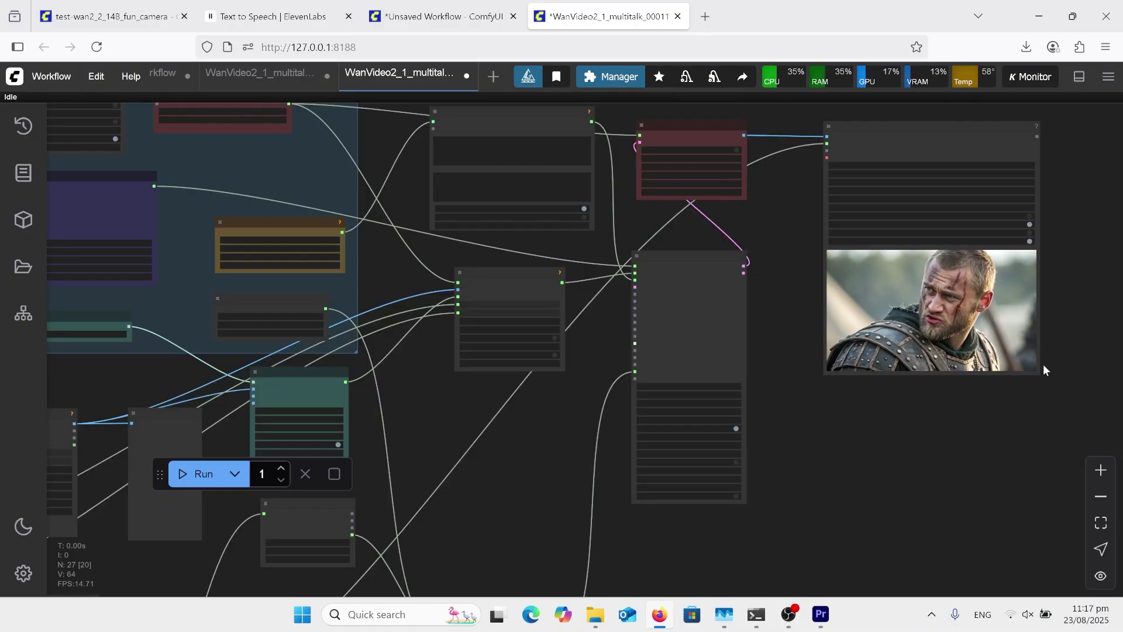
# Switch the sampling mode to multitalk, then set it back to auto.
pyautogui.scroll(12, 547, 337)
pyautogui.scroll(2, 342, 240)
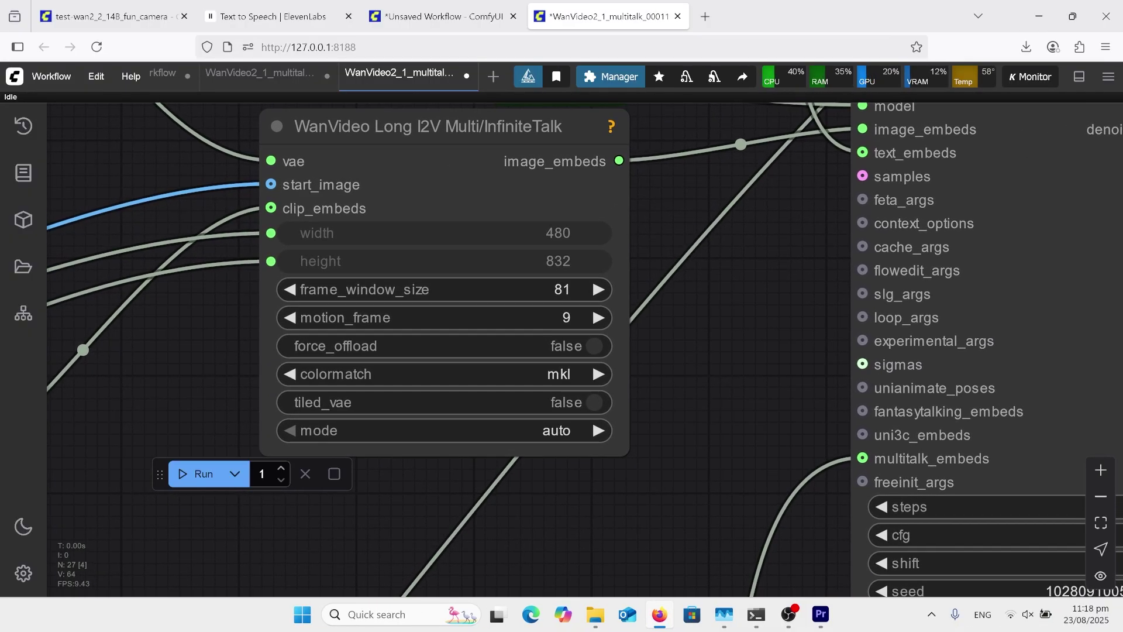
pyautogui.click(597, 433)
pyautogui.click(576, 430)
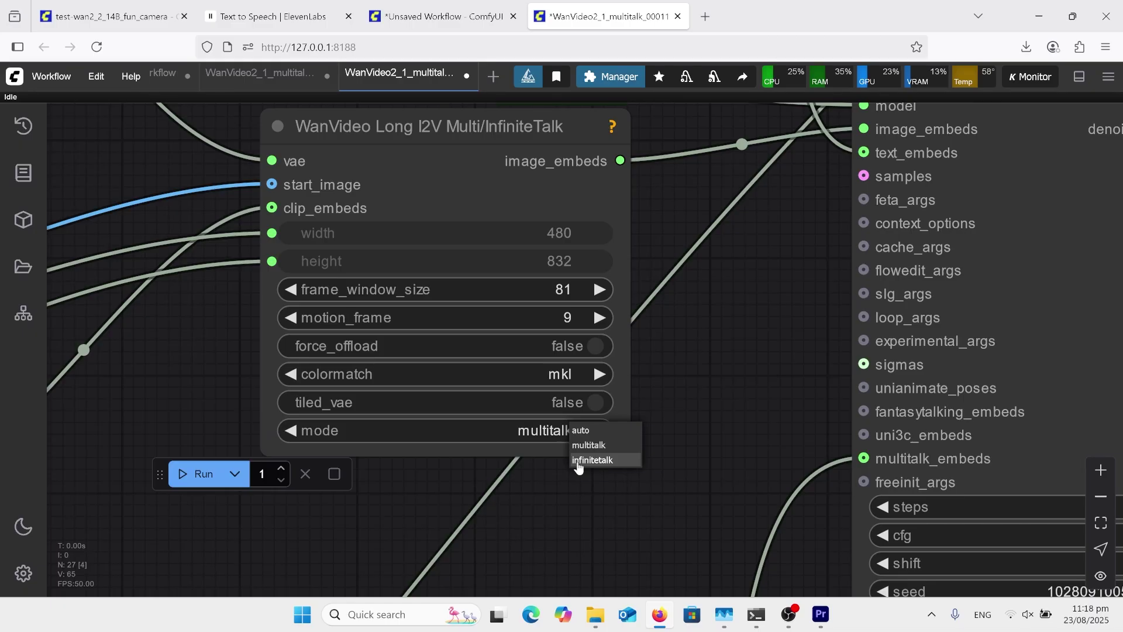
pyautogui.click(587, 432)
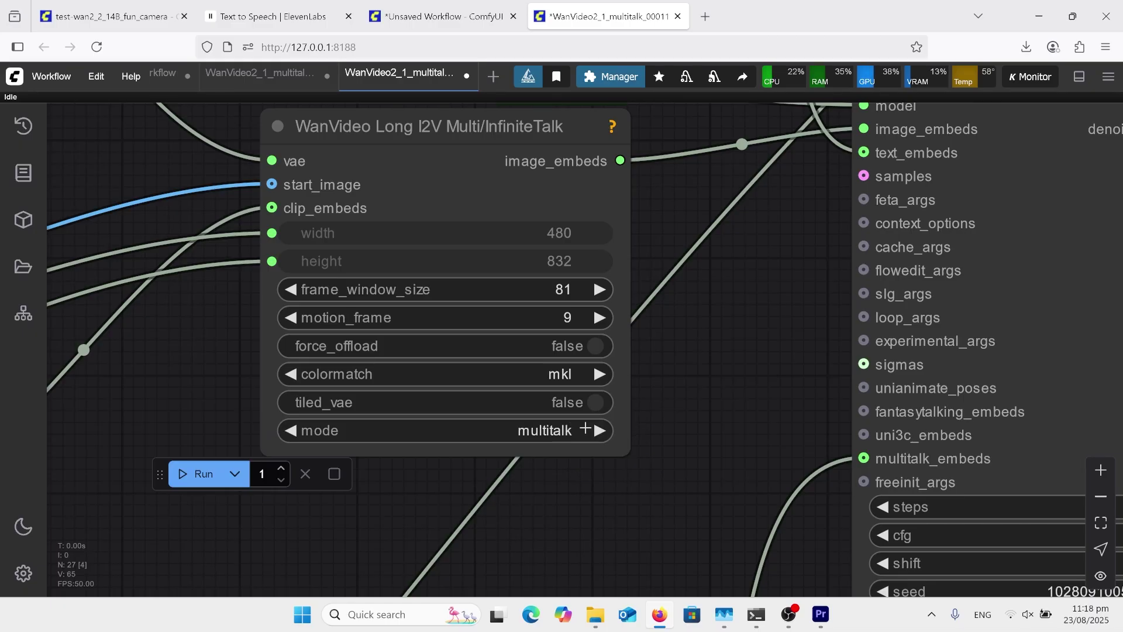
# Pan across the workflow and select the WanVideo Lora Select node.
pyautogui.scroll(-8, 612, 430)
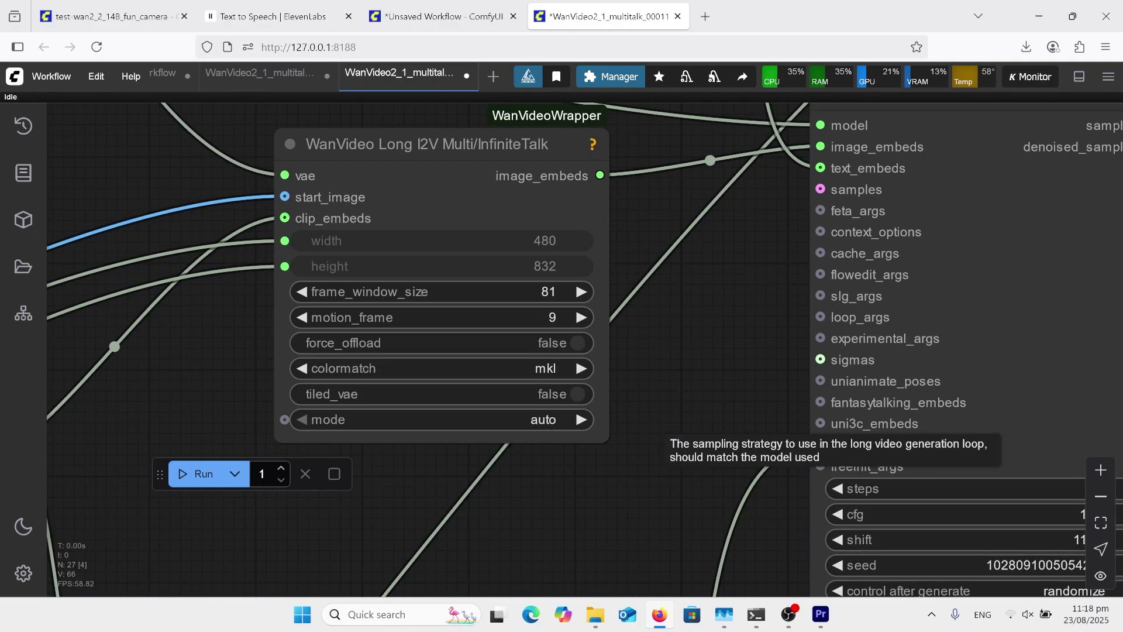
pyautogui.scroll(-2, 612, 430)
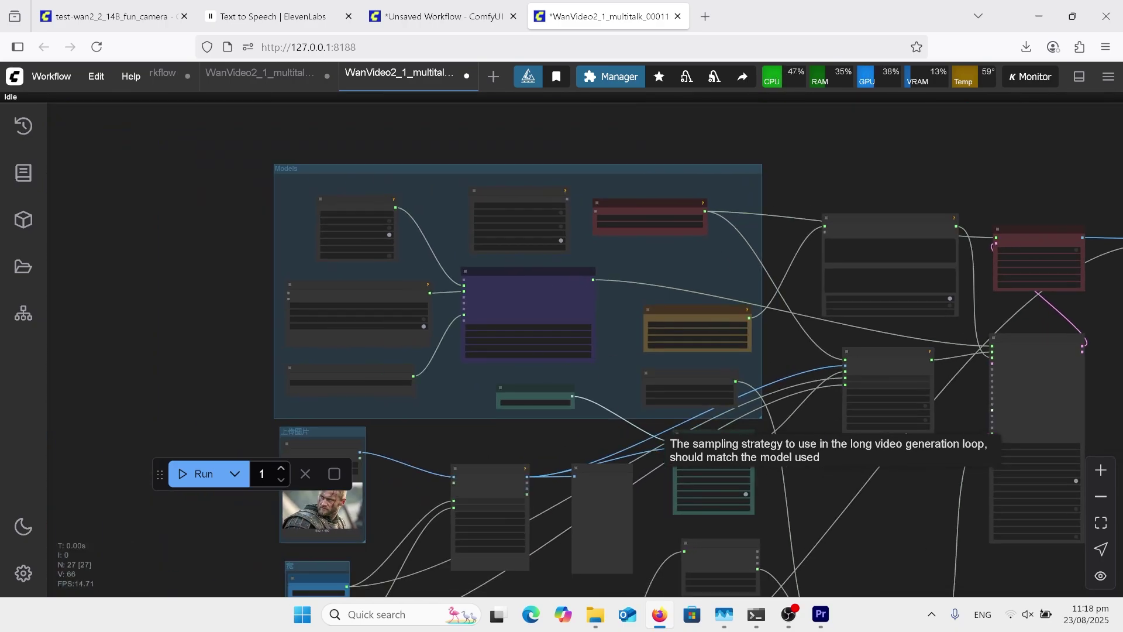
pyautogui.scroll(8, 612, 430)
pyautogui.scroll(2, 612, 430)
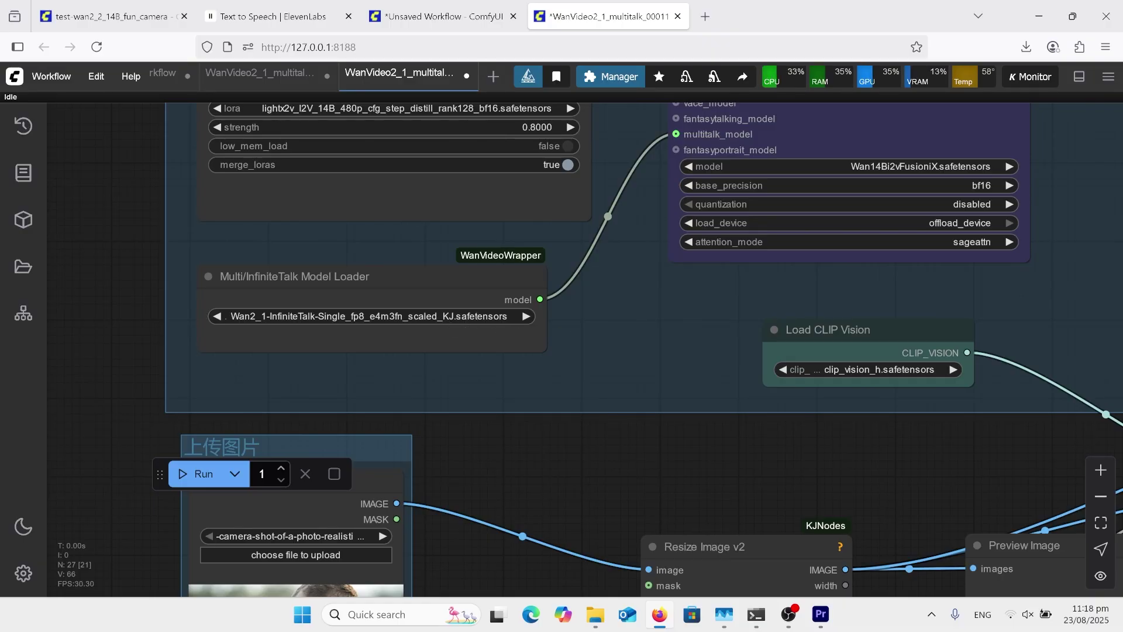
pyautogui.scroll(2, 439, 313)
pyautogui.scroll(1, 570, 295)
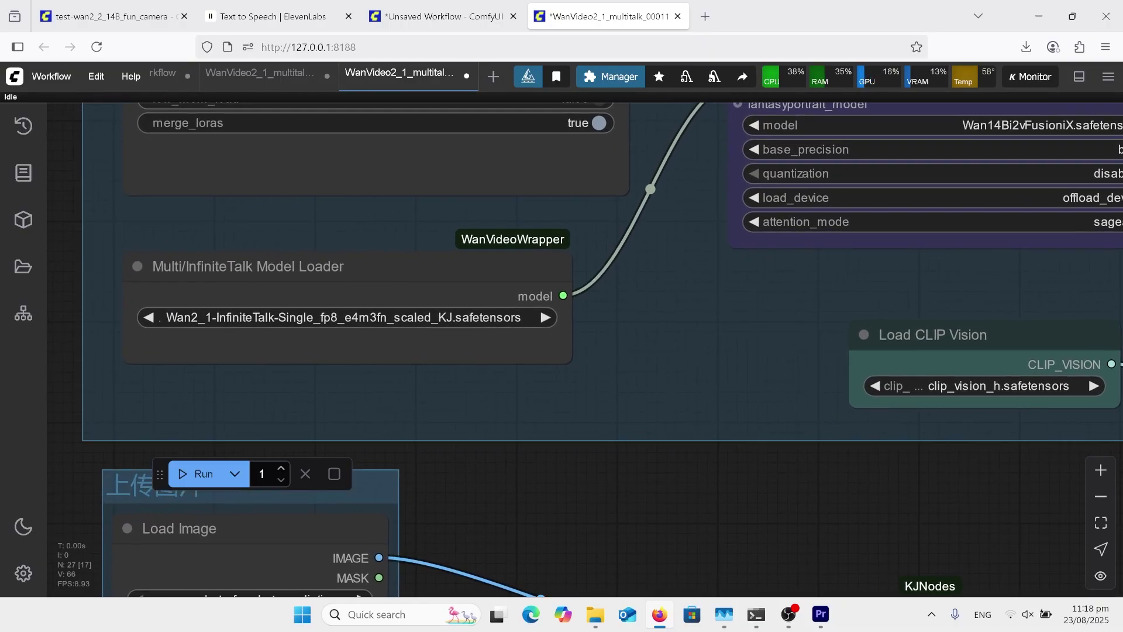
pyautogui.scroll(-4, 585, 305)
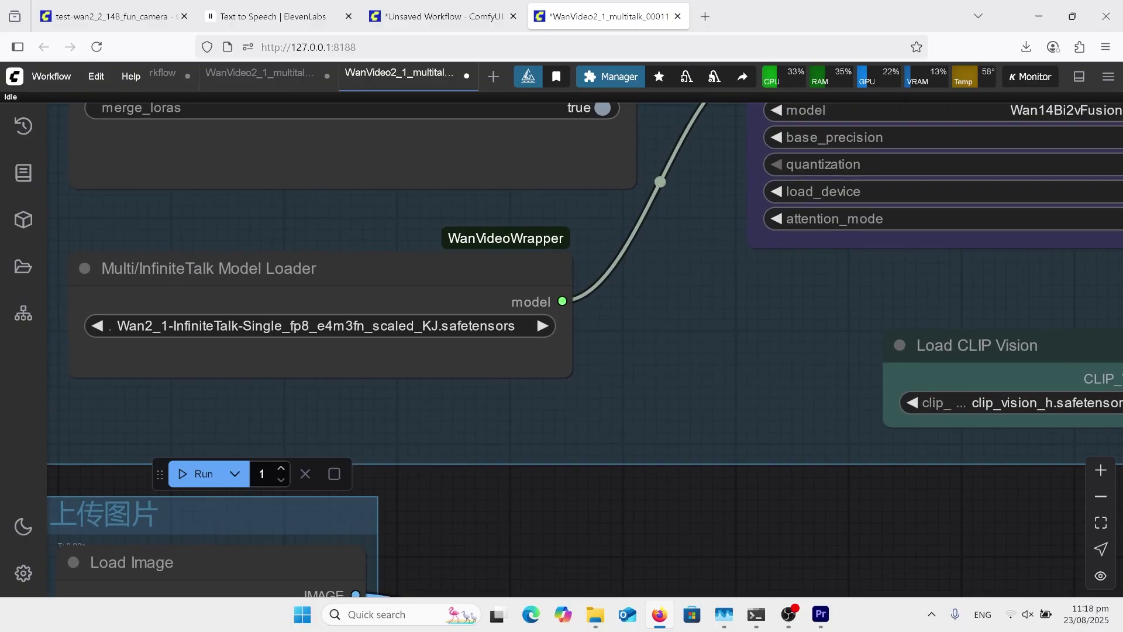
pyautogui.scroll(4, 729, 518)
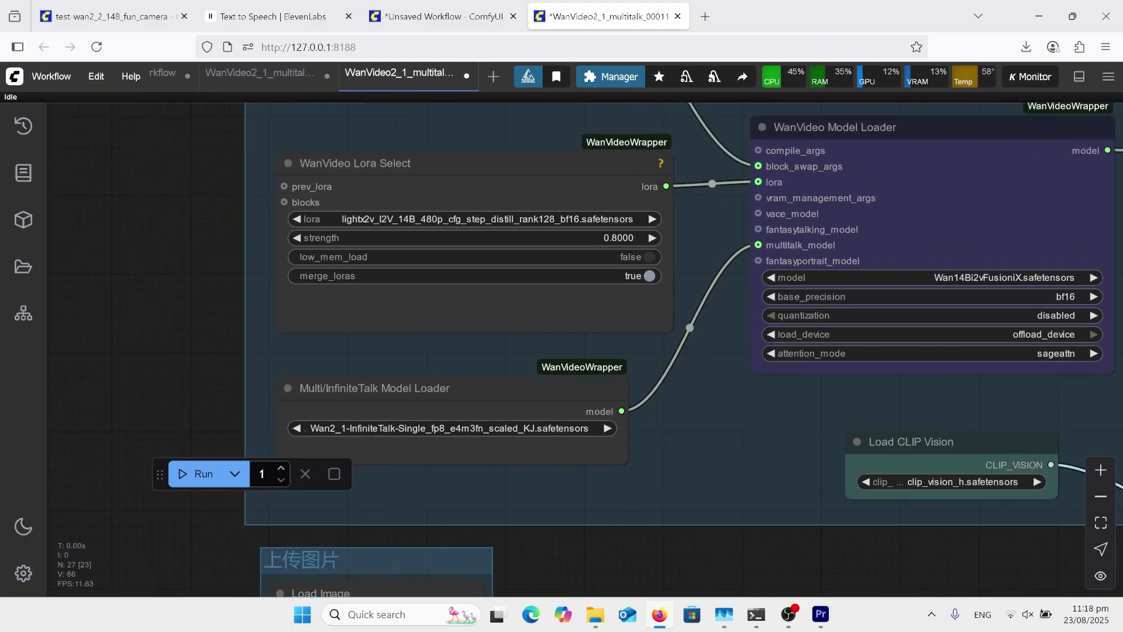
pyautogui.scroll(-3, 209, 420)
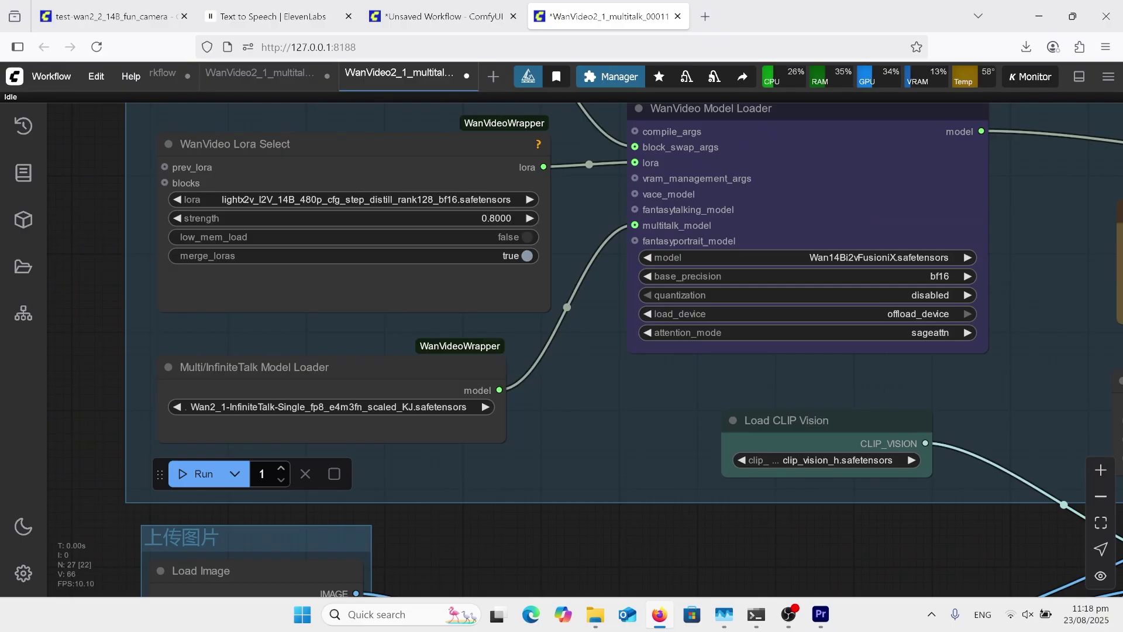
pyautogui.scroll(3, 982, 109)
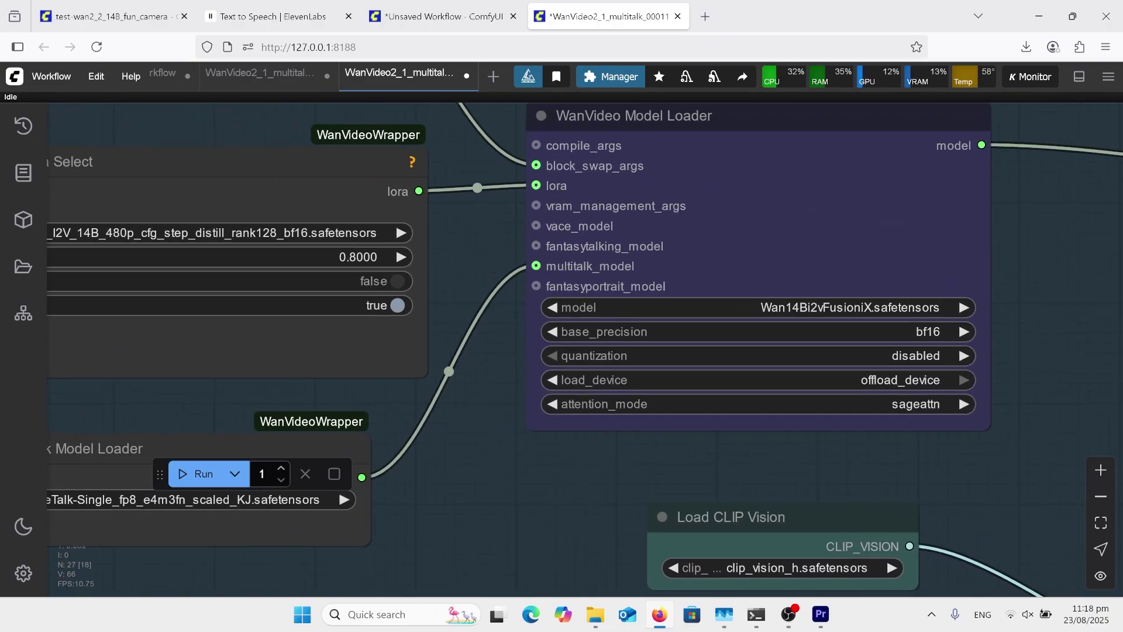
pyautogui.hscroll(1, 562, 351)
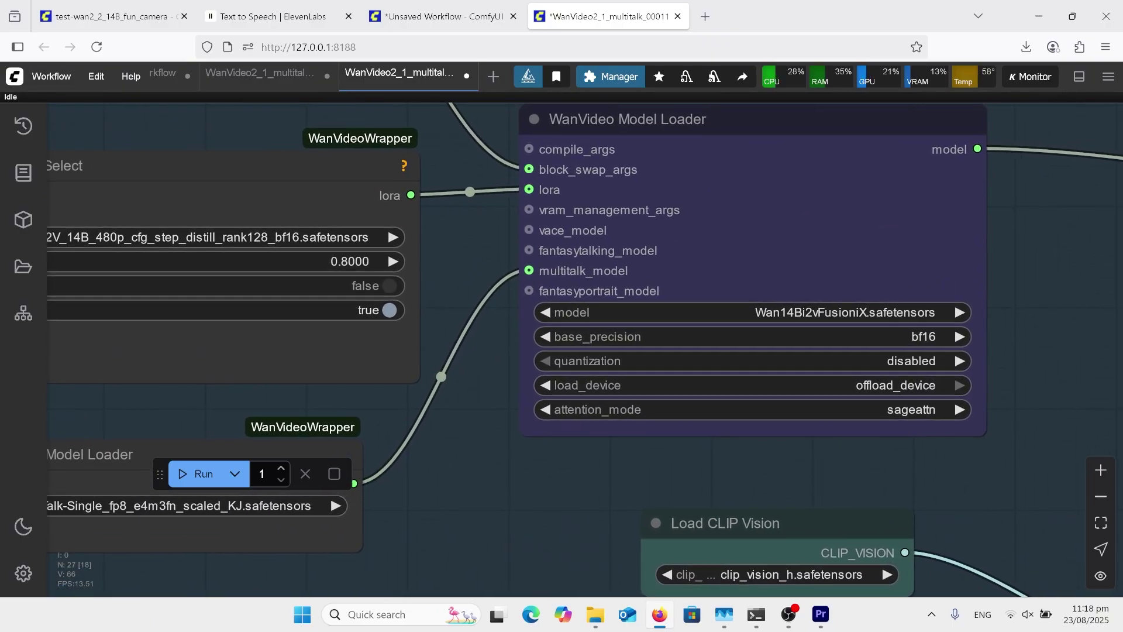
pyautogui.scroll(-3, 1078, 241)
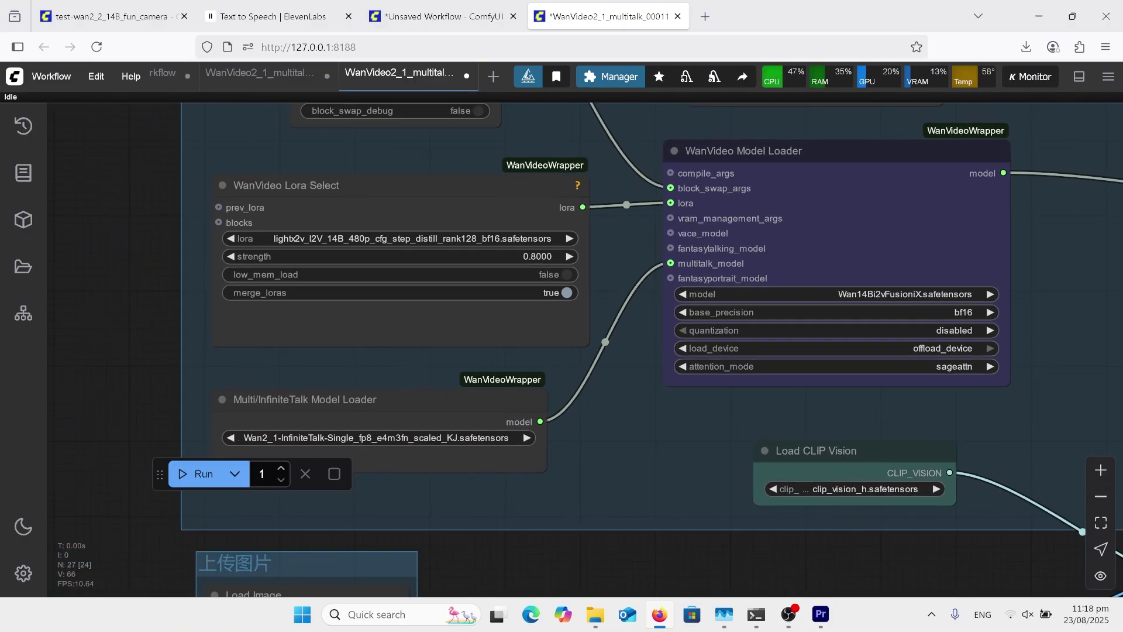
pyautogui.scroll(2, 485, 305)
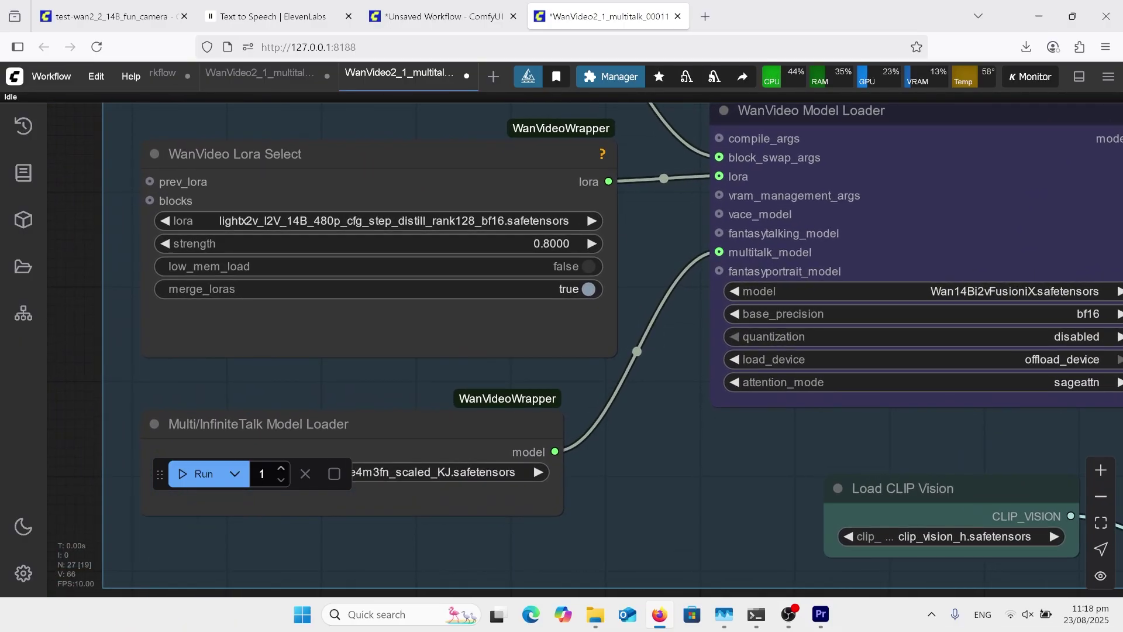
pyautogui.scroll(-1, 562, 351)
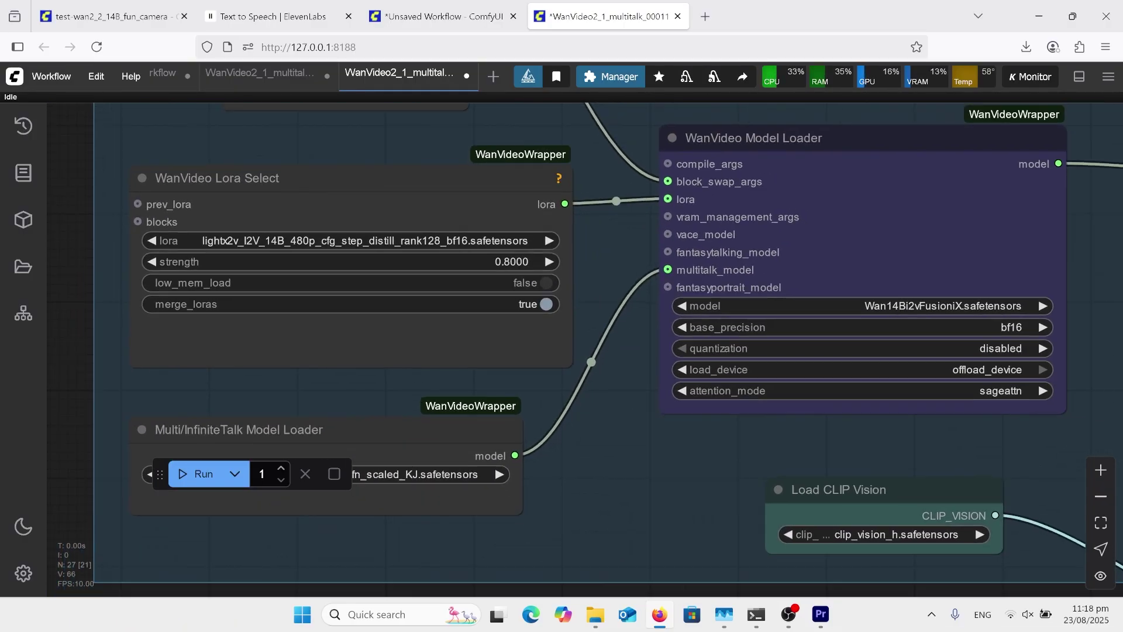
pyautogui.scroll(2, 561, 351)
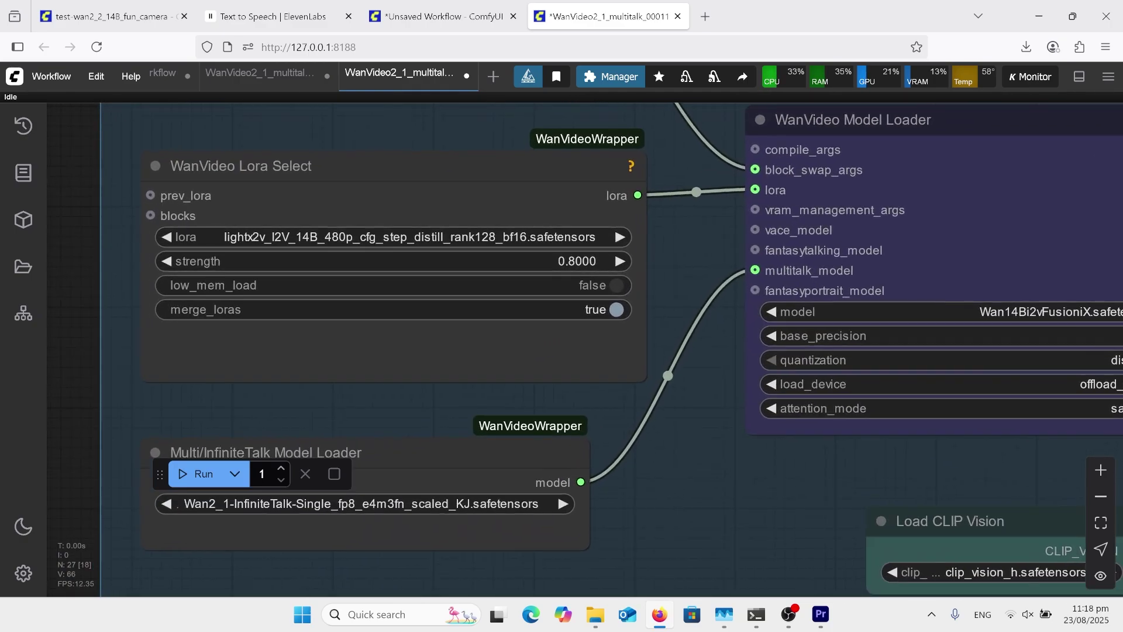
pyautogui.scroll(-3, 406, 221)
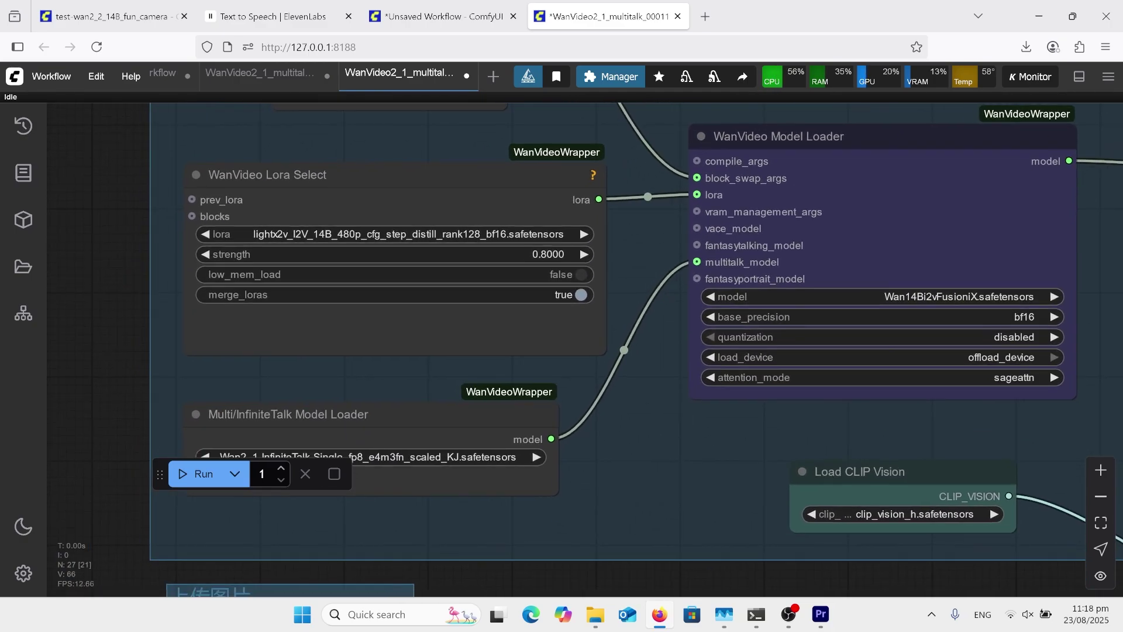
pyautogui.scroll(-2, 755, 199)
pyautogui.click(267, 174)
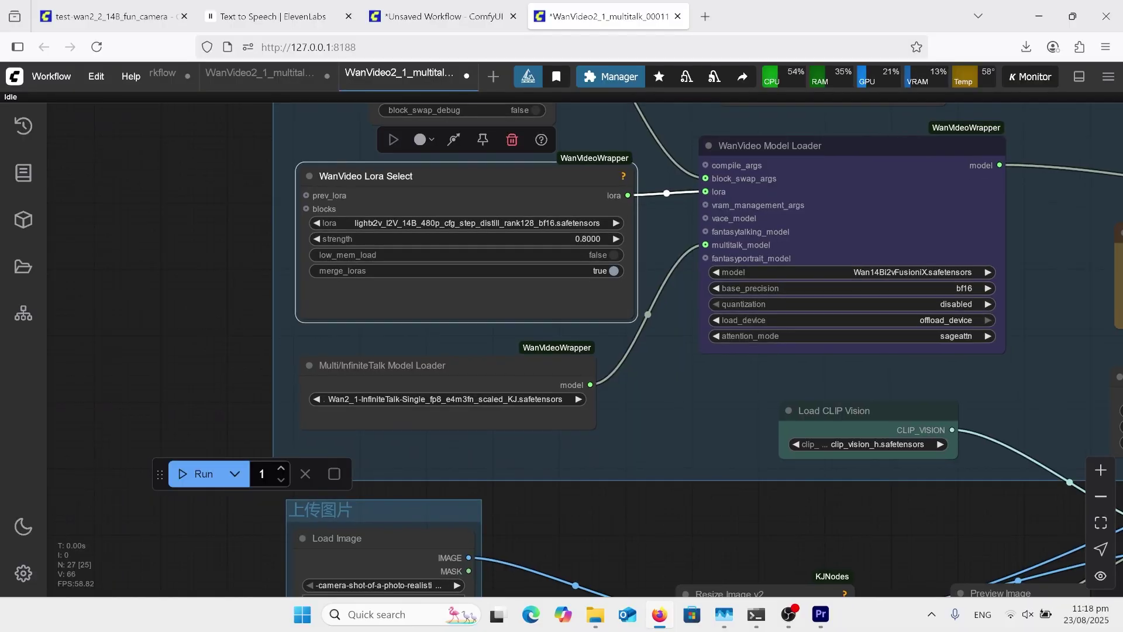
# Bring the T5 text encoder loader node into view.
pyautogui.scroll(2, 562, 351)
pyautogui.scroll(-3, 431, 347)
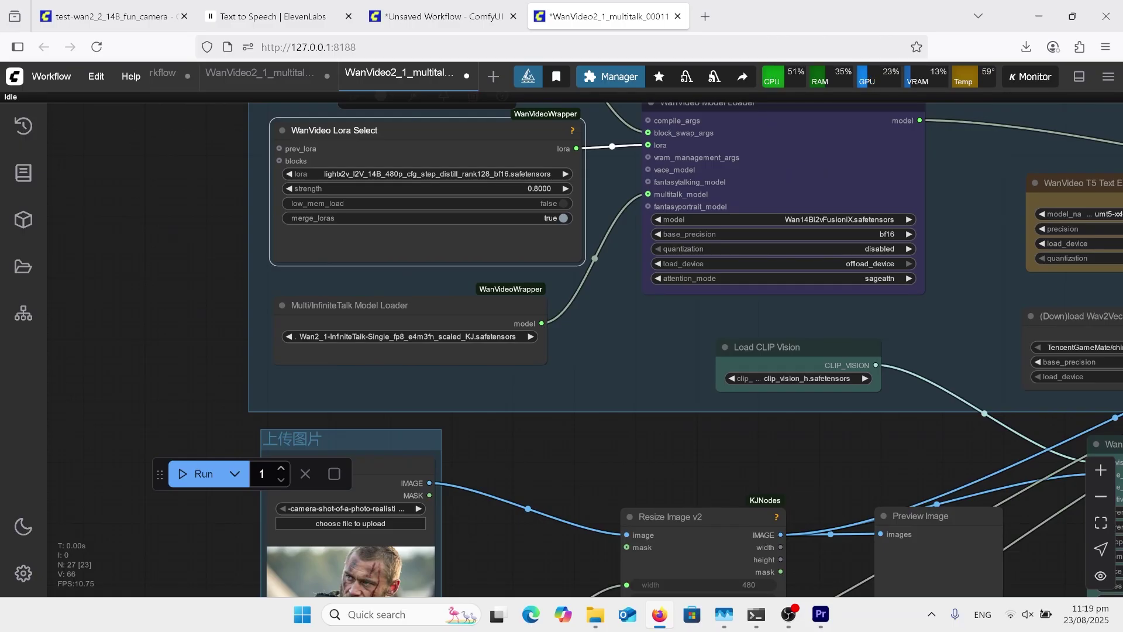
pyautogui.scroll(6, 989, 228)
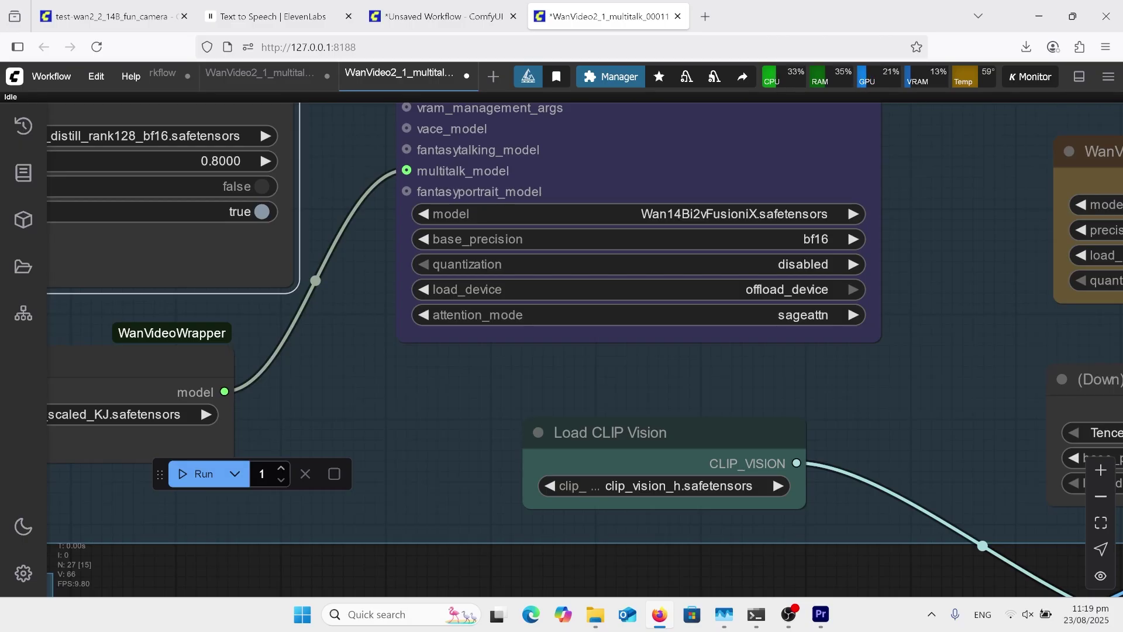
pyautogui.scroll(-6, 444, 374)
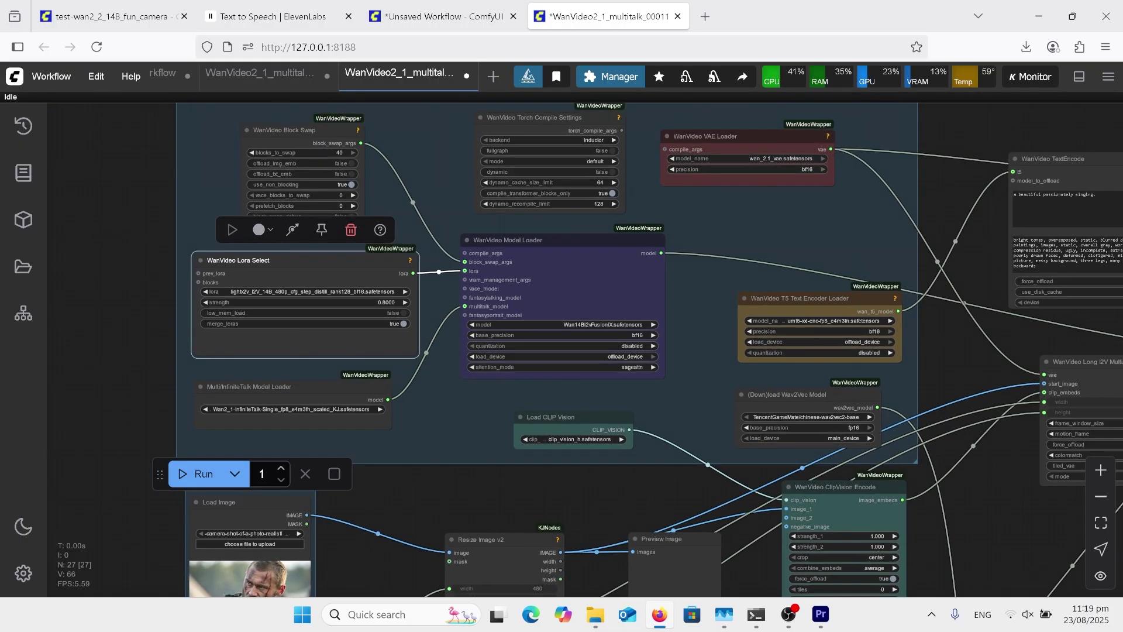
pyautogui.scroll(3, 456, 228)
pyautogui.scroll(3, 421, 263)
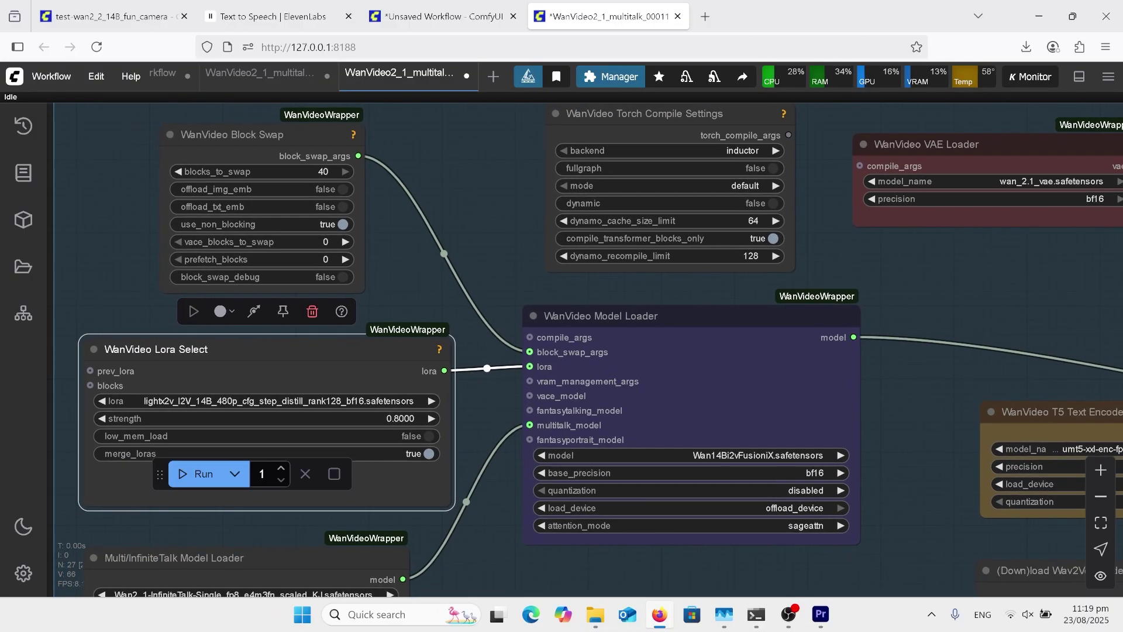
pyautogui.scroll(-2, 291, 173)
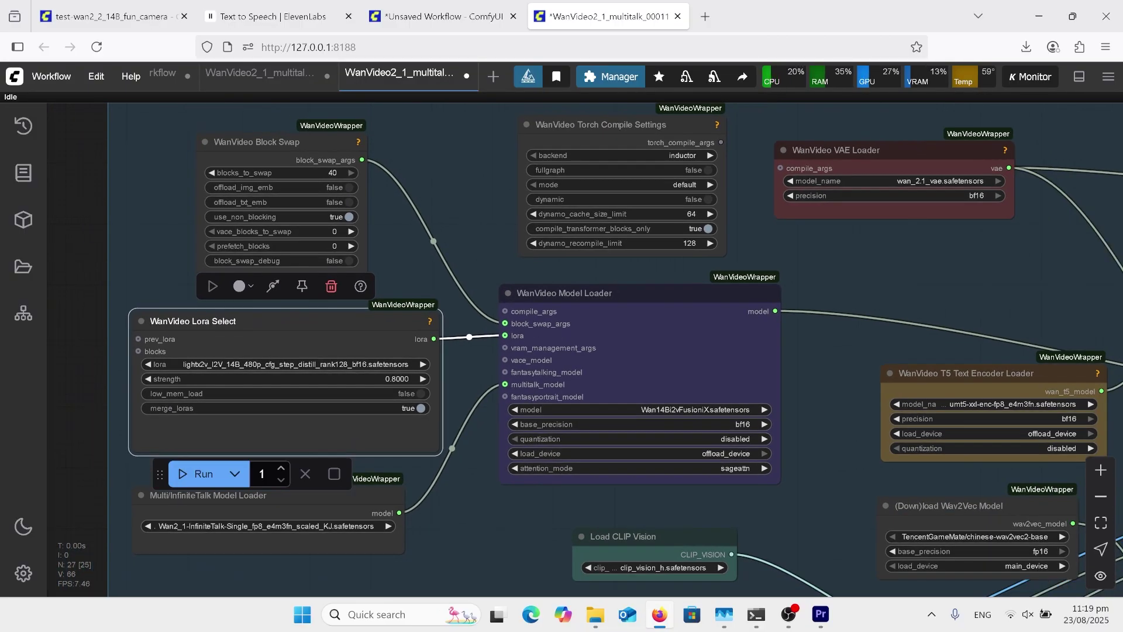
pyautogui.scroll(-2, 863, 237)
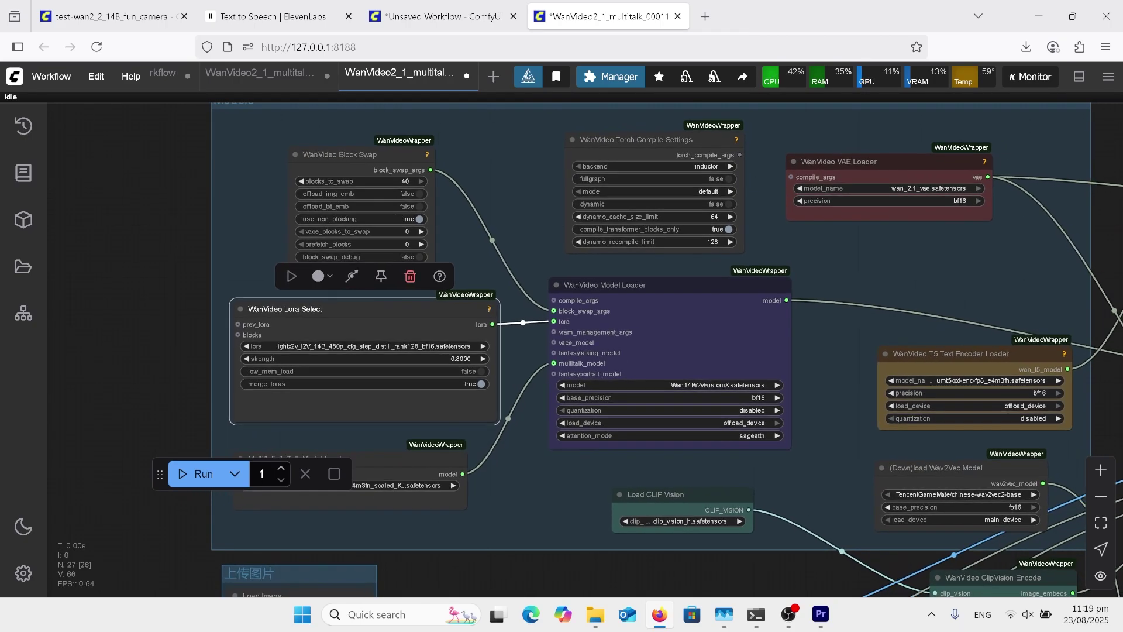
pyautogui.scroll(1, 561, 345)
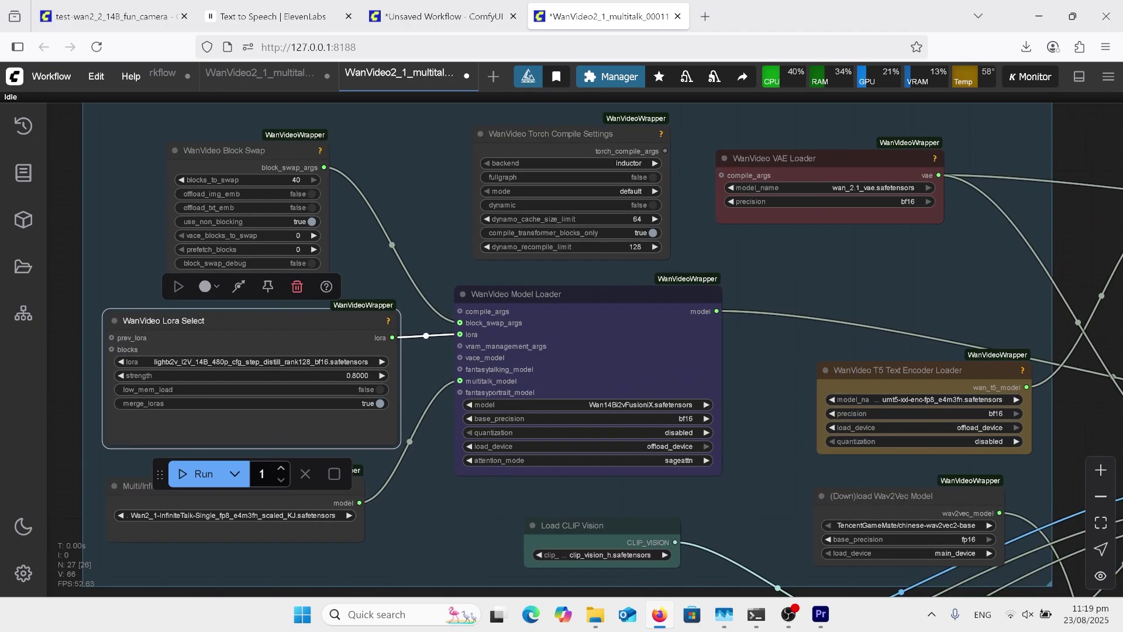
pyautogui.scroll(5, 1018, 199)
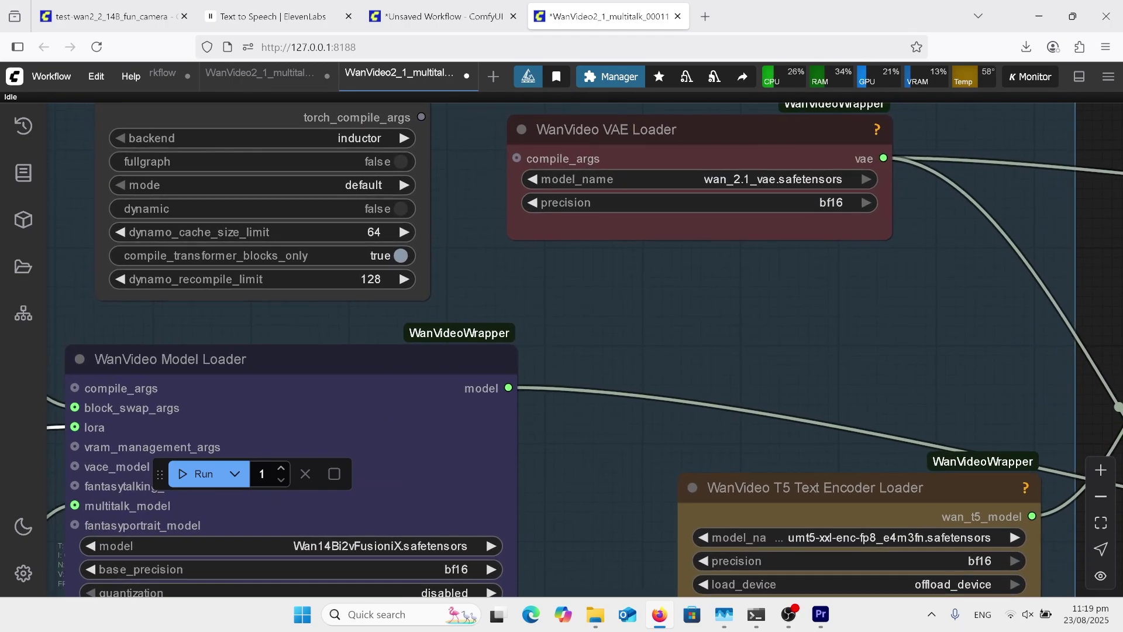
pyautogui.scroll(-2, 918, 237)
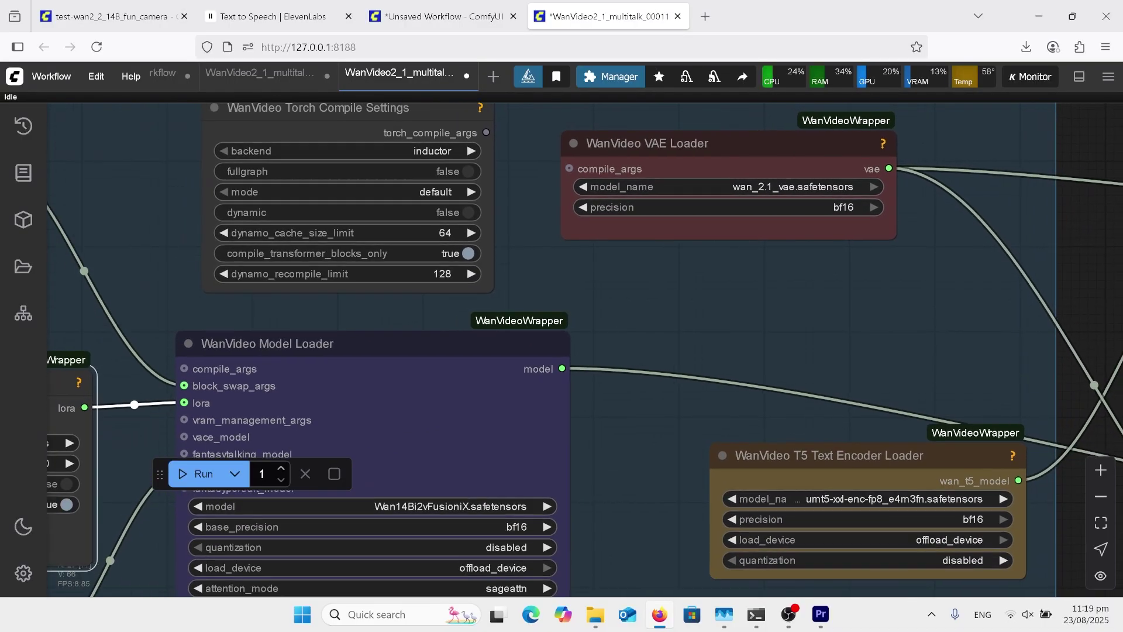
pyautogui.scroll(-2, 956, 172)
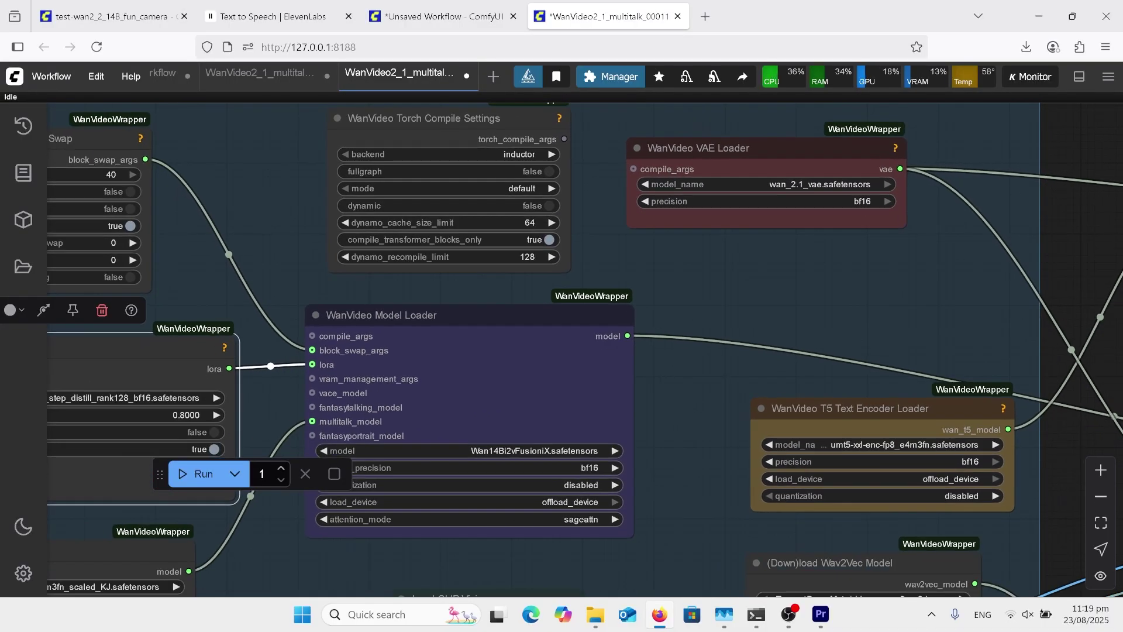
pyautogui.moveTo(1053, 527); pyautogui.dragTo(854, 381)
# Check the LoadAudio node's warrior.wav input and the AudioCrop node below it.
pyautogui.scroll(3, 855, 380)
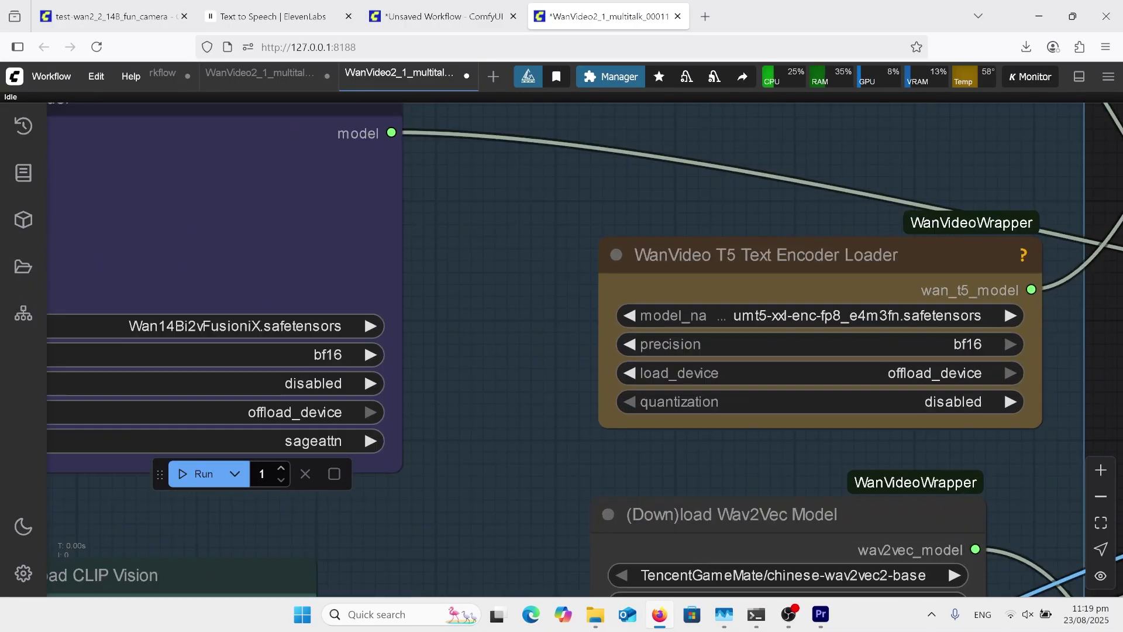
pyautogui.scroll(3, 971, 378)
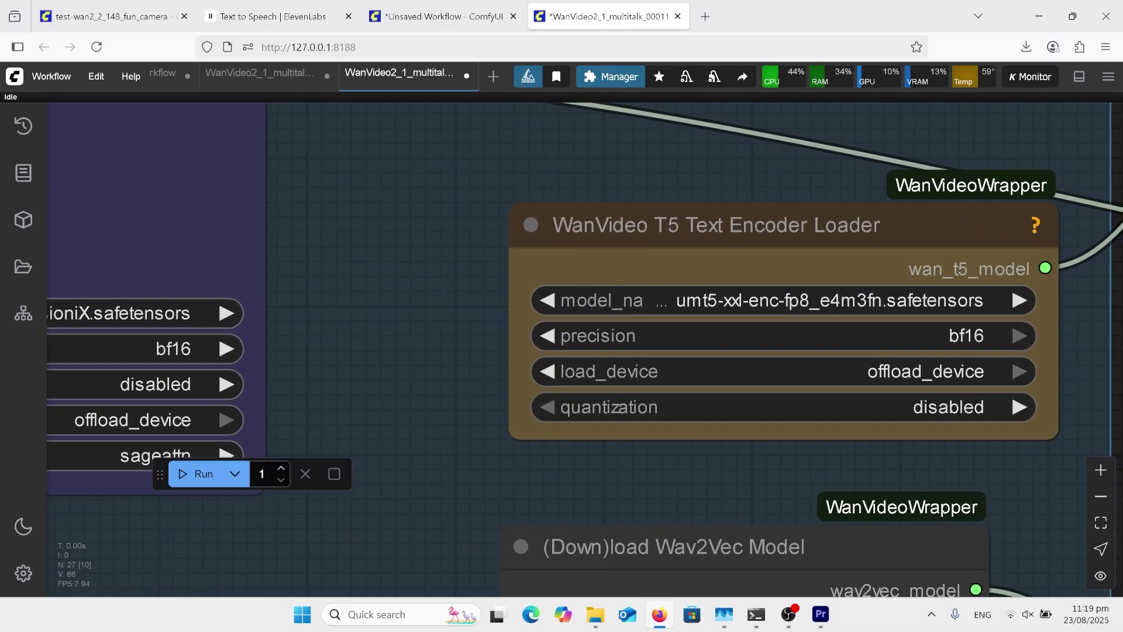
pyautogui.scroll(-2, 802, 173)
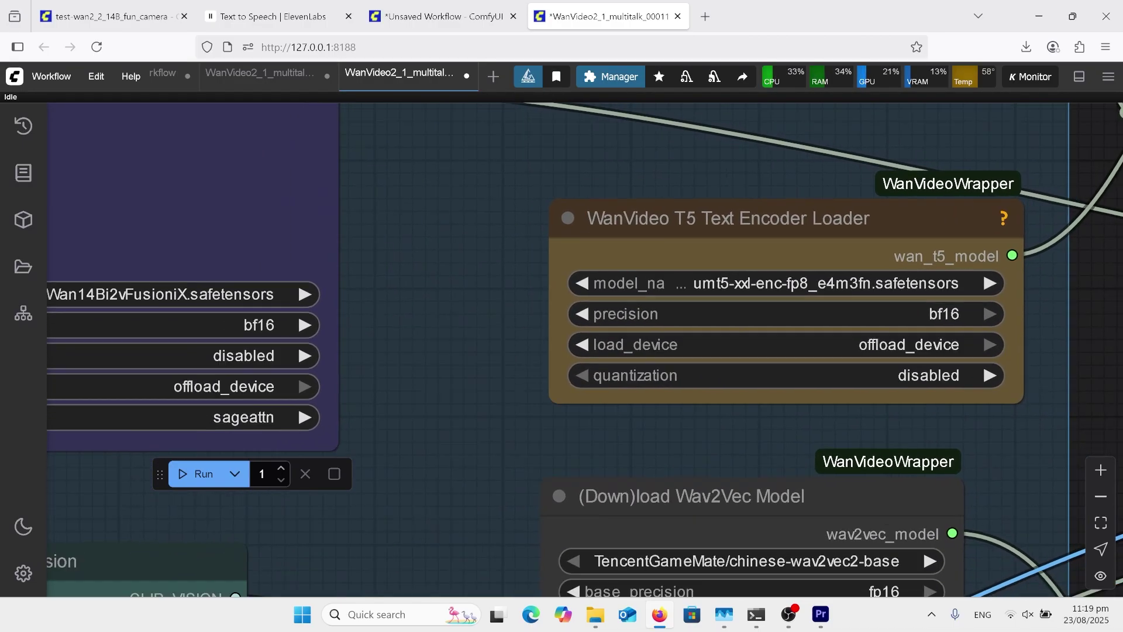
pyautogui.scroll(-2, 877, 221)
pyautogui.scroll(2, 790, 585)
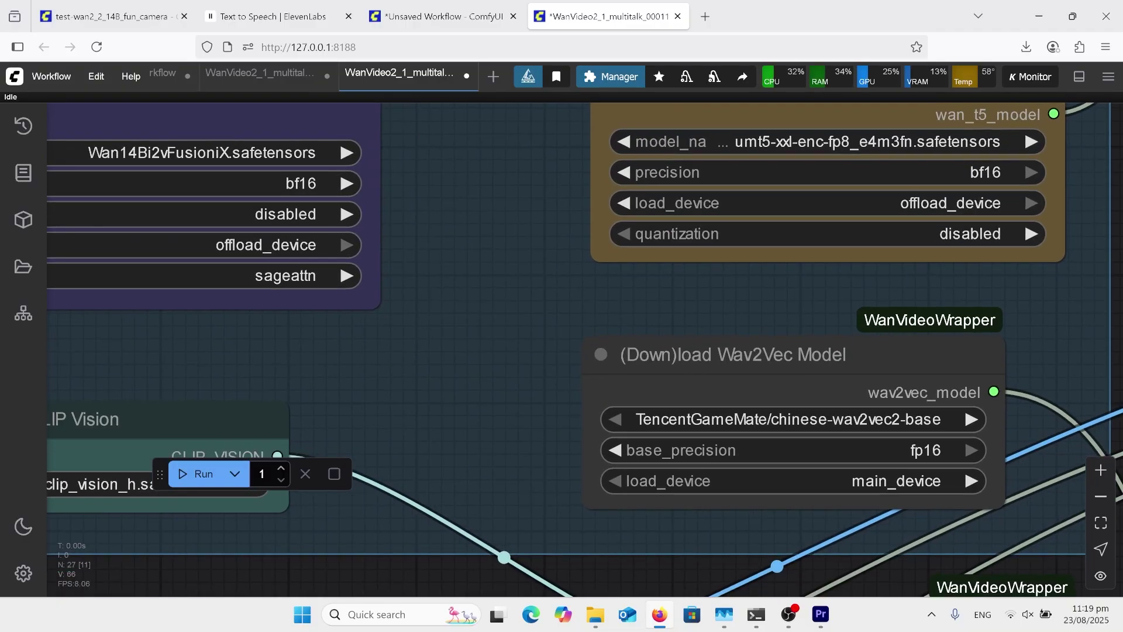
pyautogui.scroll(-1, 819, 263)
pyautogui.scroll(3, 316, 579)
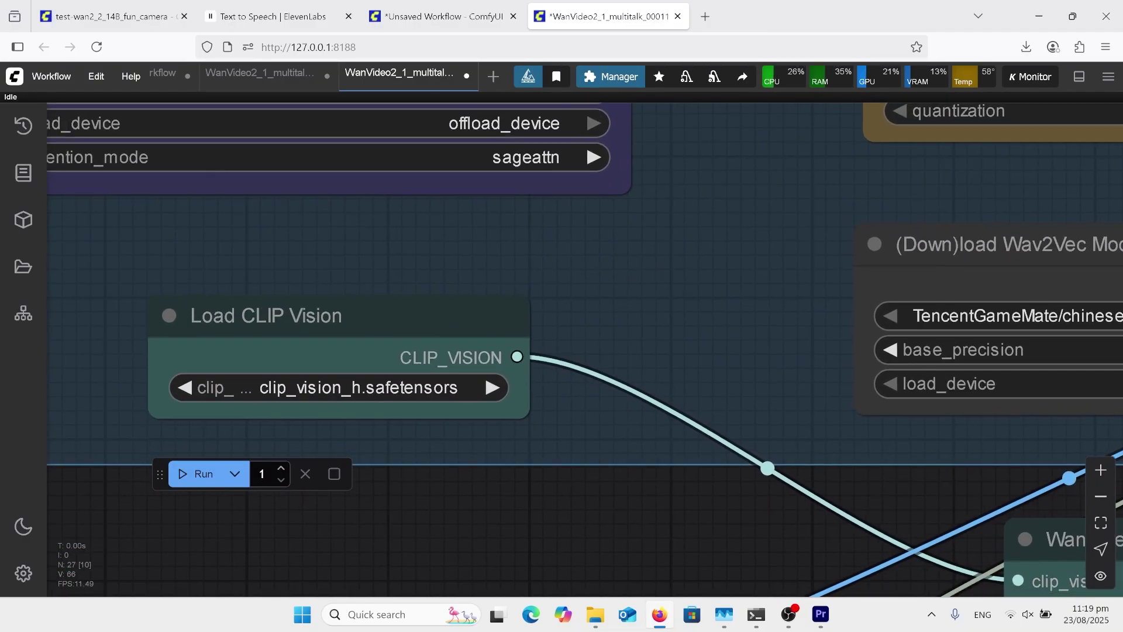
pyautogui.scroll(-5, 856, 511)
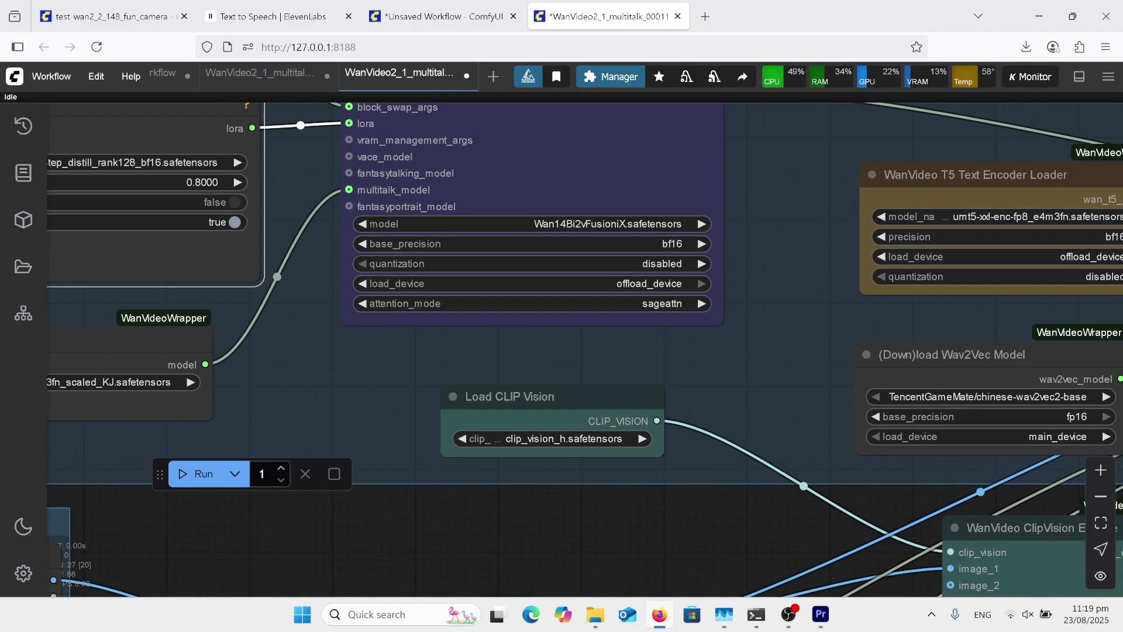
pyautogui.scroll(2, 639, 292)
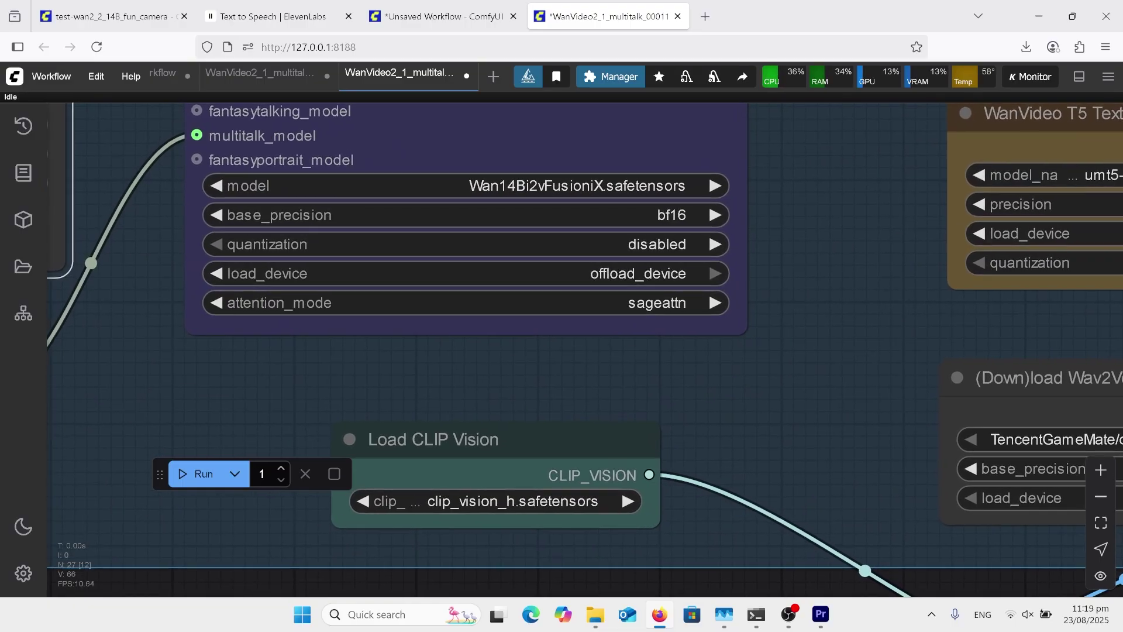
pyautogui.scroll(-3, 1045, 376)
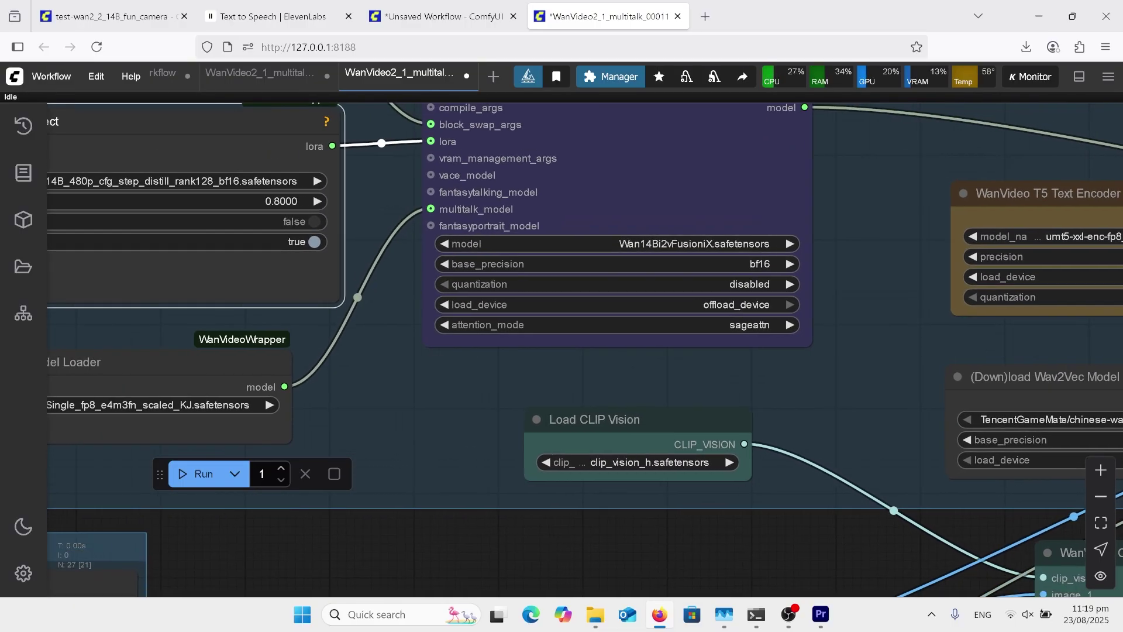
pyautogui.scroll(-4, 984, 314)
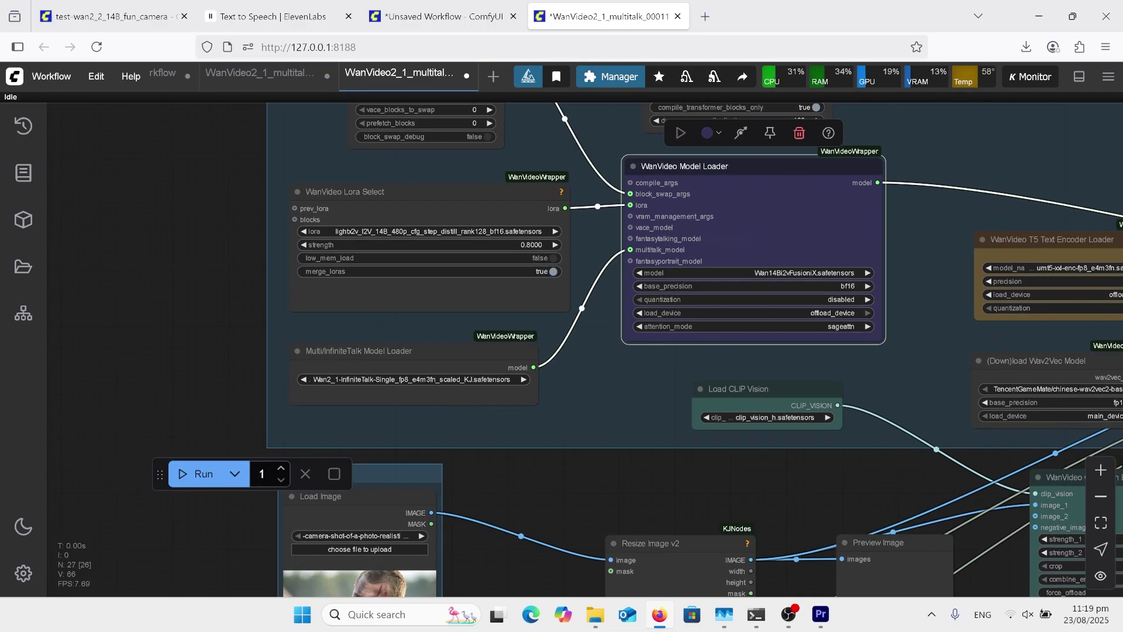
pyautogui.scroll(-3, 585, 349)
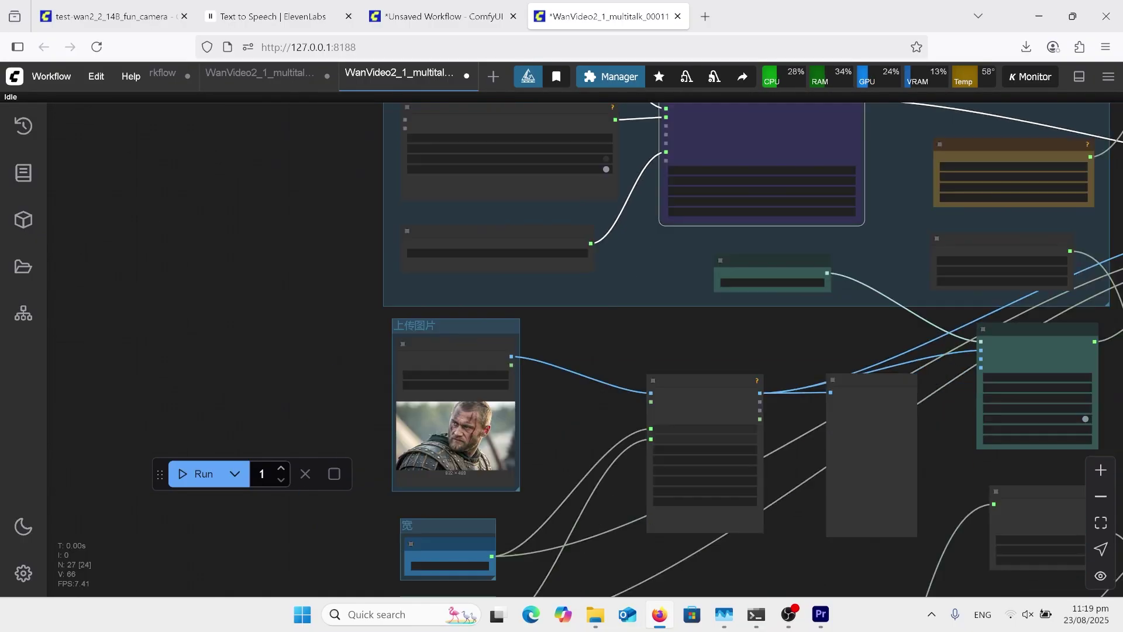
pyautogui.scroll(4, 587, 386)
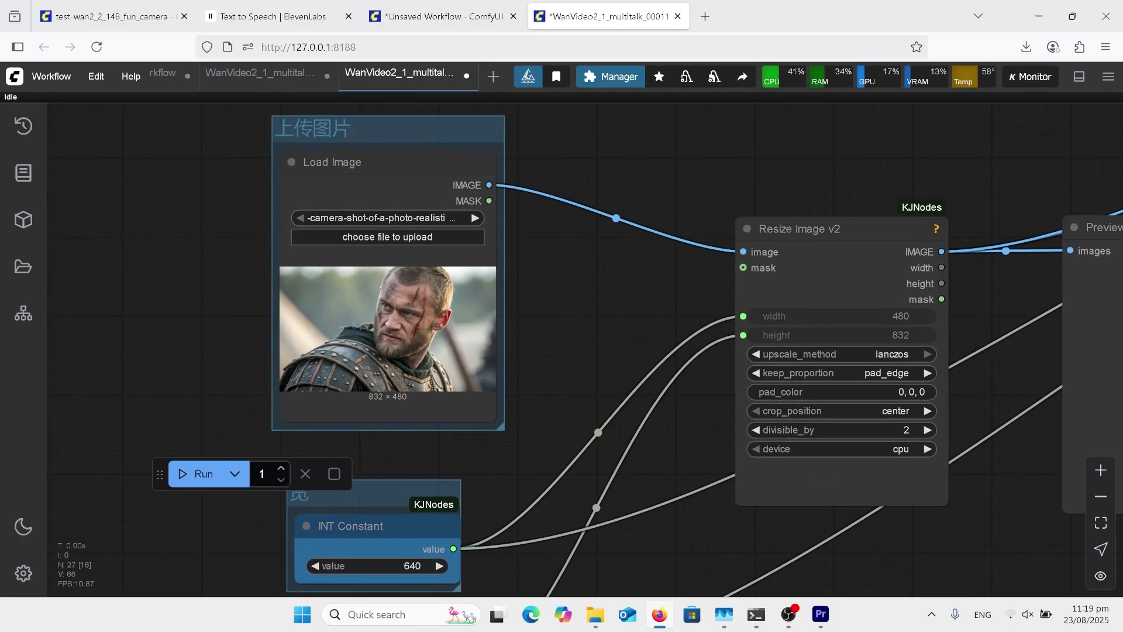
pyautogui.scroll(-1, 758, 165)
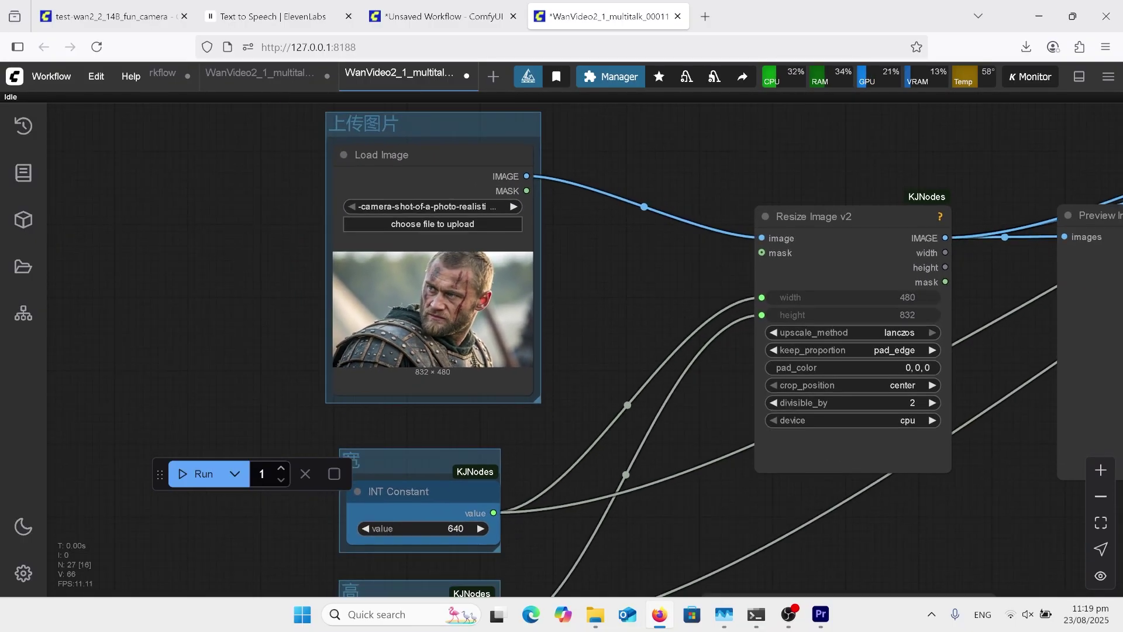
pyautogui.scroll(-2, 561, 231)
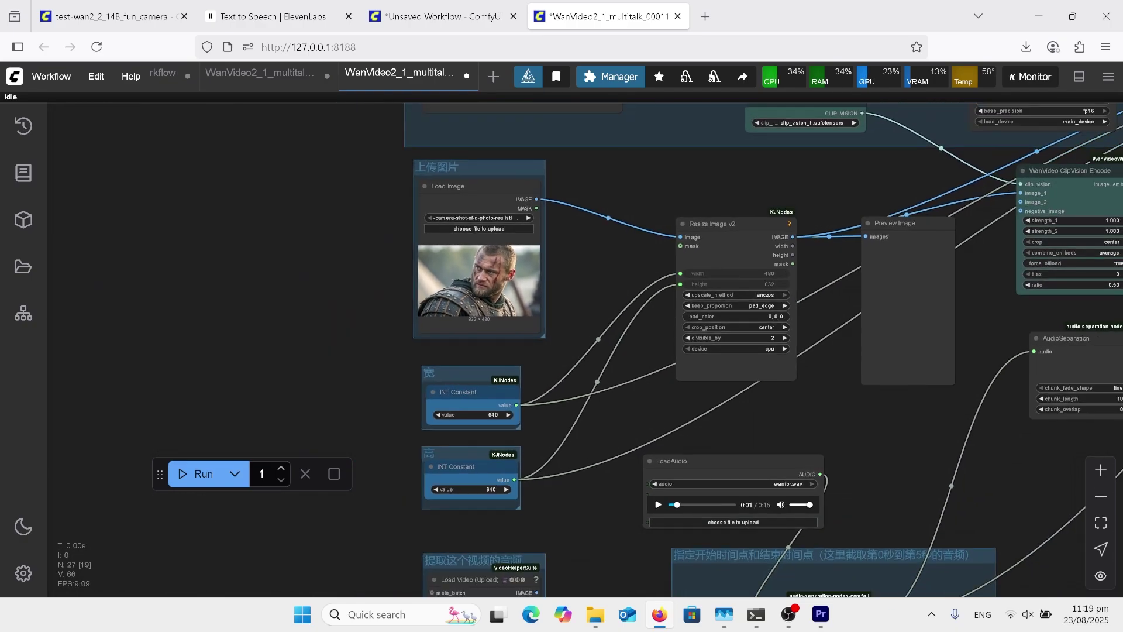
pyautogui.scroll(7, 617, 498)
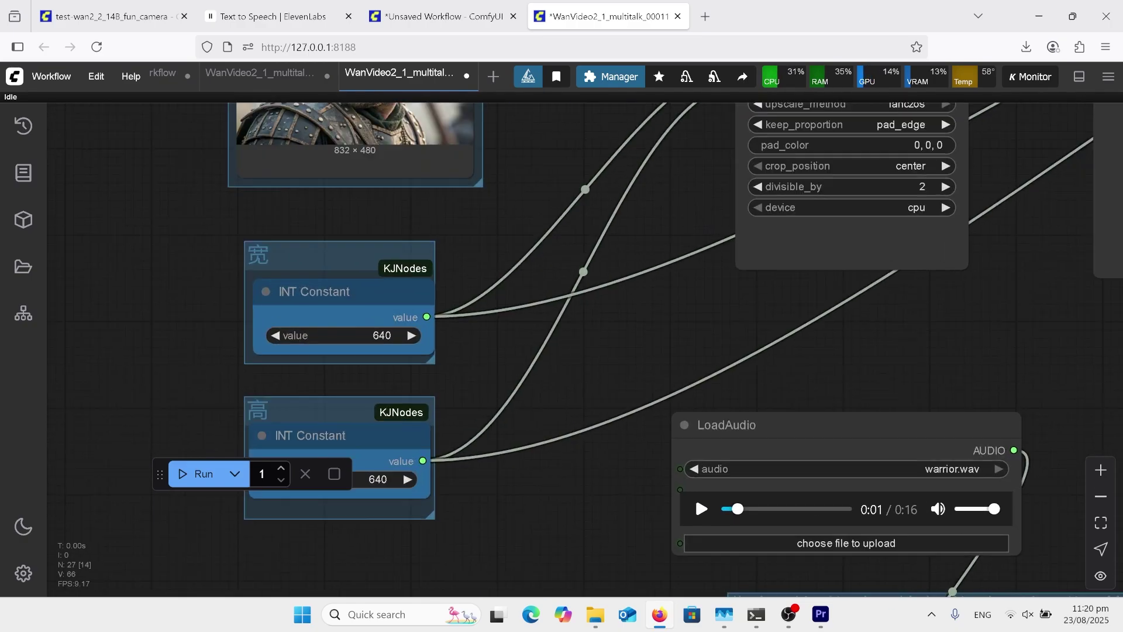
pyautogui.moveTo(694, 493); pyautogui.dragTo(556, 332)
# Switch to the ElevenLabs Text to Speech page with the warrior speech.
pyautogui.scroll(-1, 637, 338)
pyautogui.scroll(3, 573, 332)
pyautogui.scroll(-2, 493, 313)
pyautogui.scroll(-1, 535, 325)
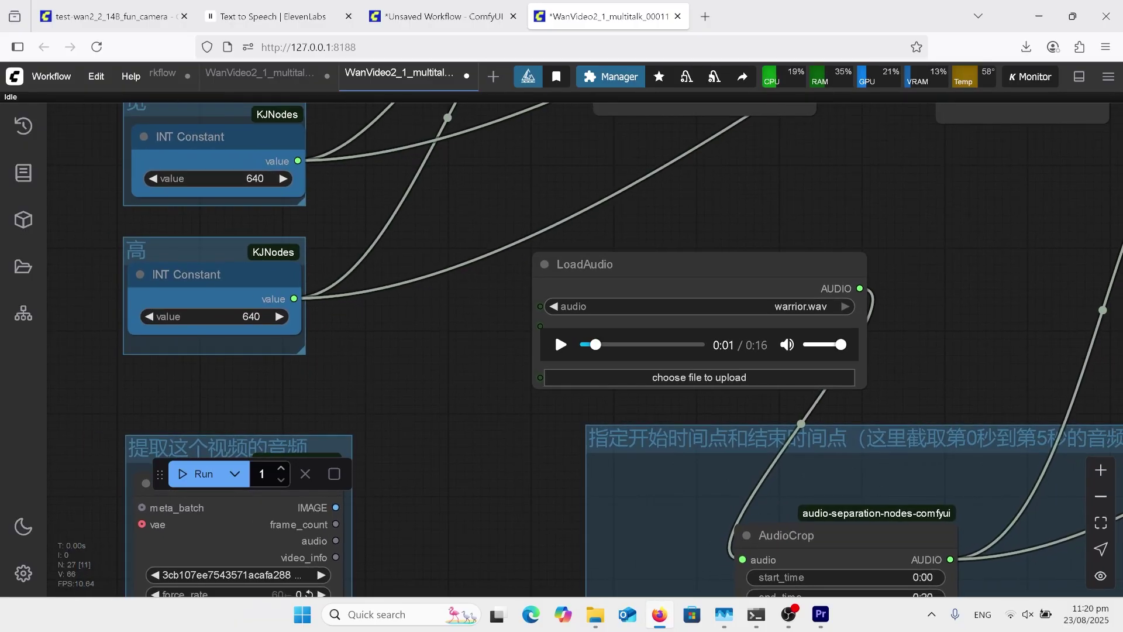
pyautogui.click(304, 23)
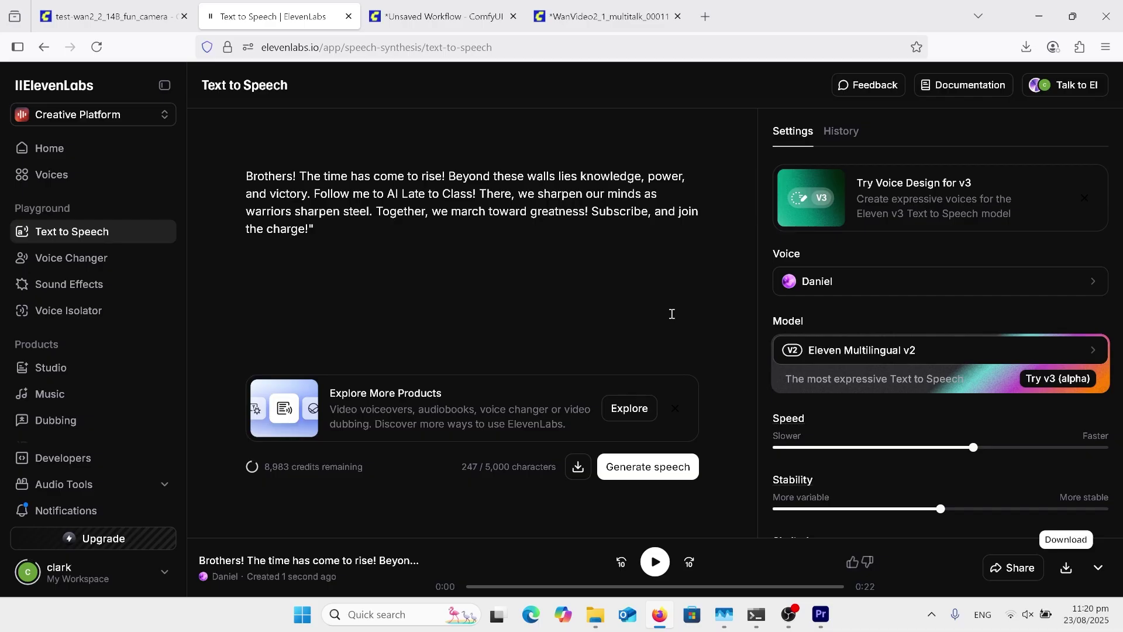
# Go back to the ComfyUI WanVideo multitalk workflow tab.
pyautogui.click(584, 23)
# Set the AudioCrop end time to 0:16.
pyautogui.scroll(-10, 593, 310)
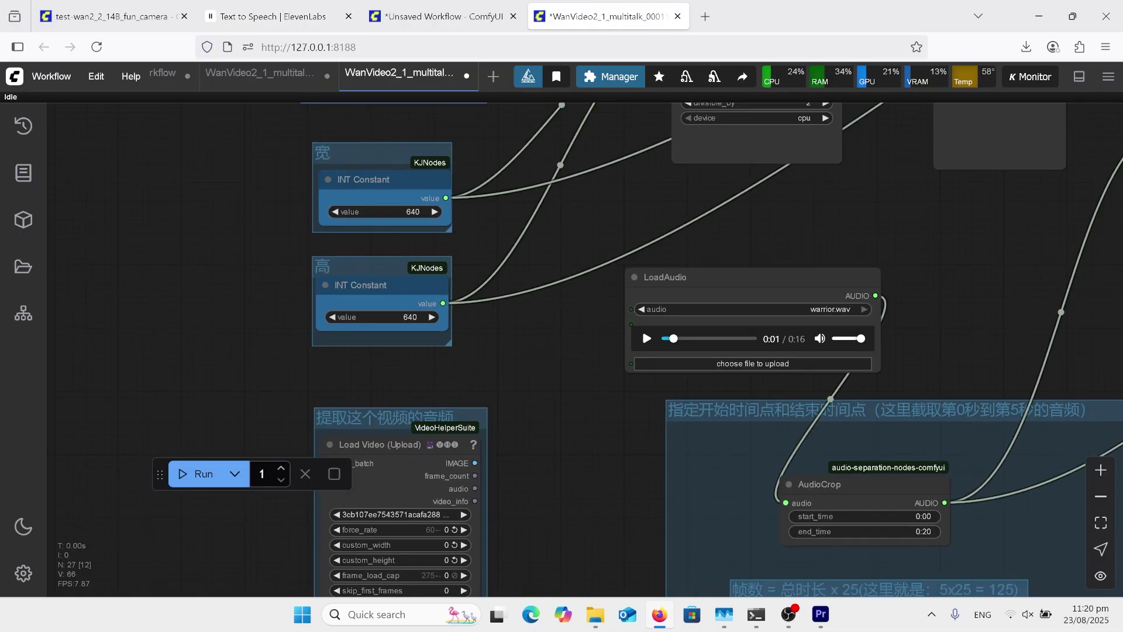
pyautogui.scroll(5, 805, 526)
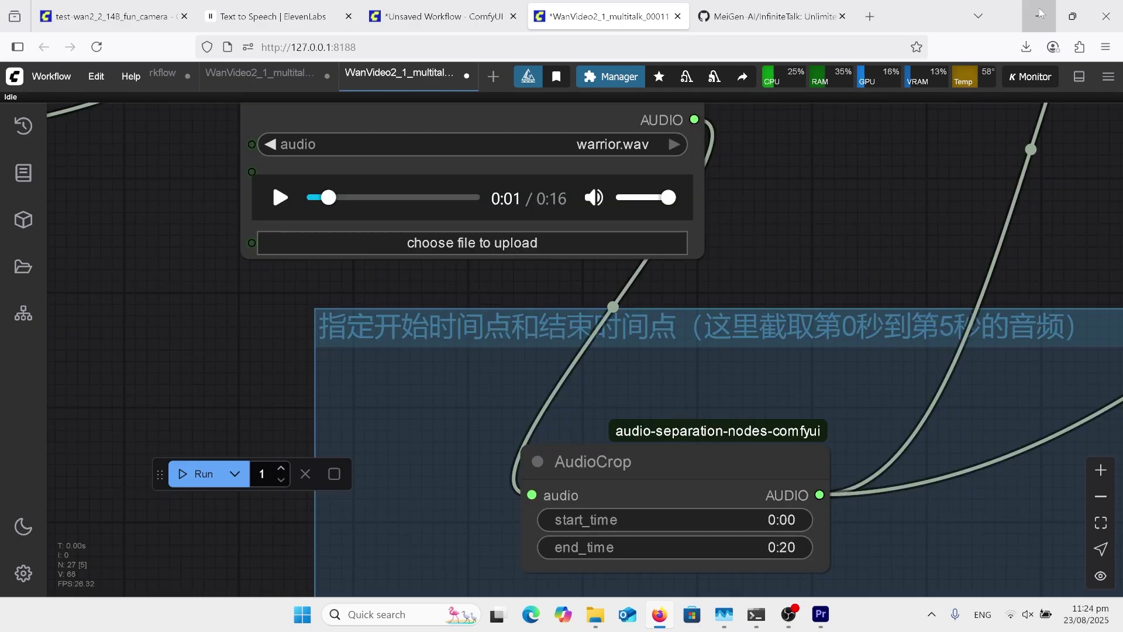
pyautogui.scroll(4, 605, 186)
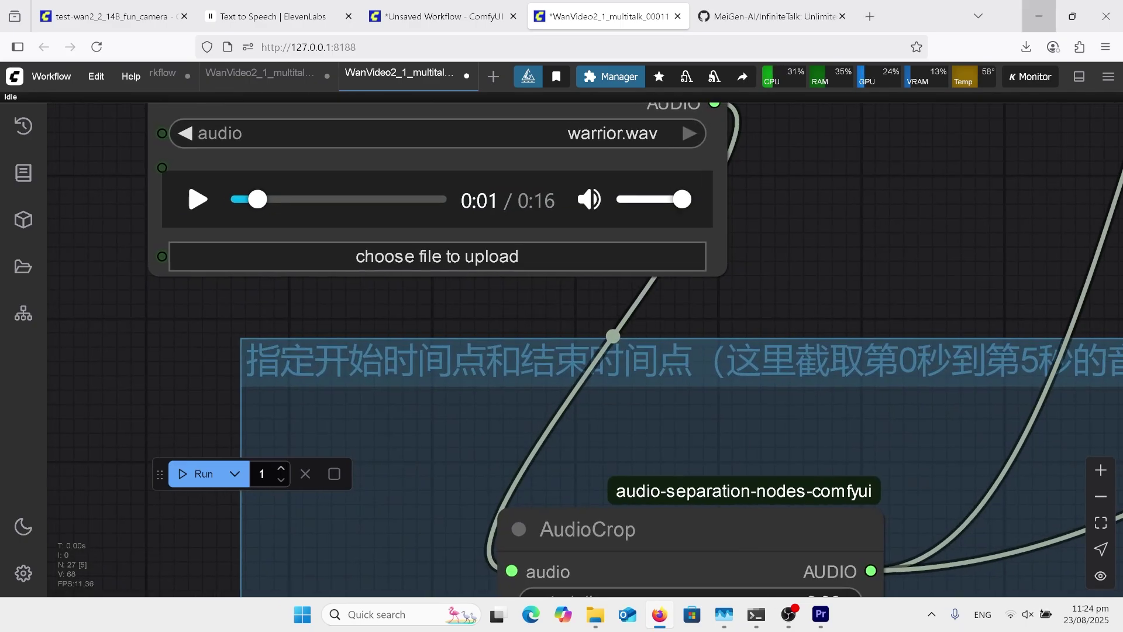
pyautogui.scroll(-3, 761, 292)
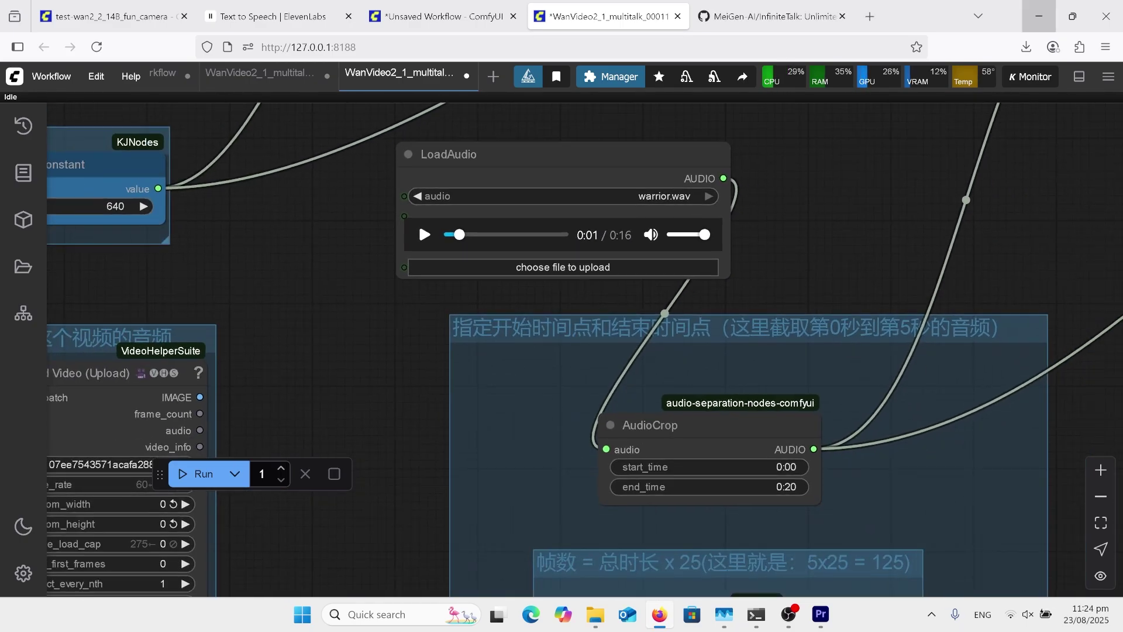
pyautogui.scroll(4, 760, 409)
pyautogui.scroll(1, 789, 462)
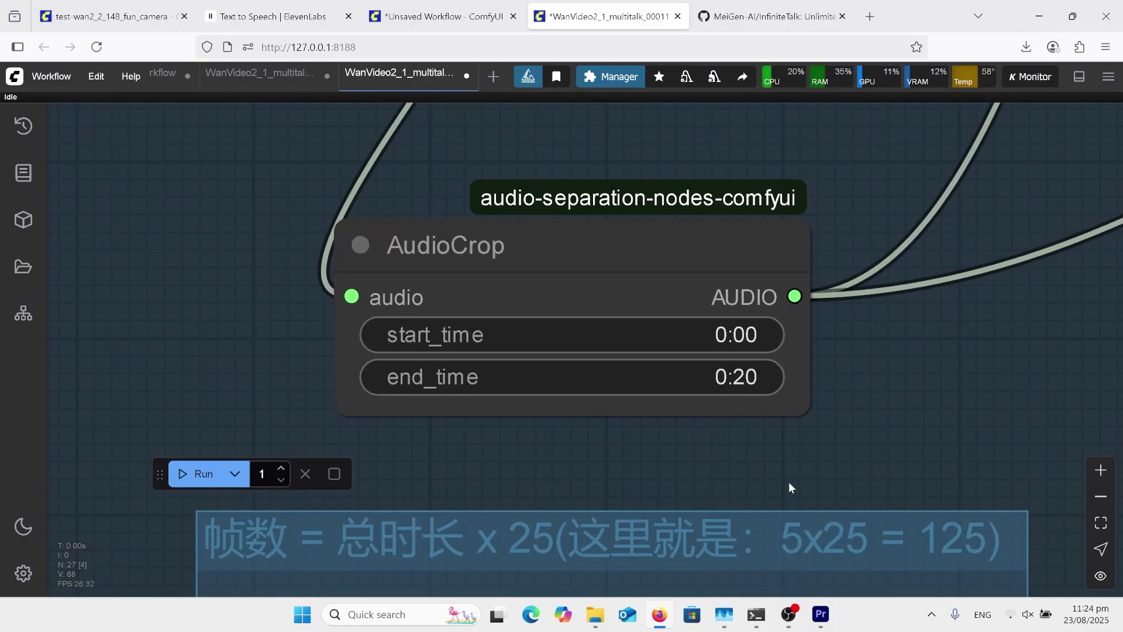
pyautogui.click(766, 387)
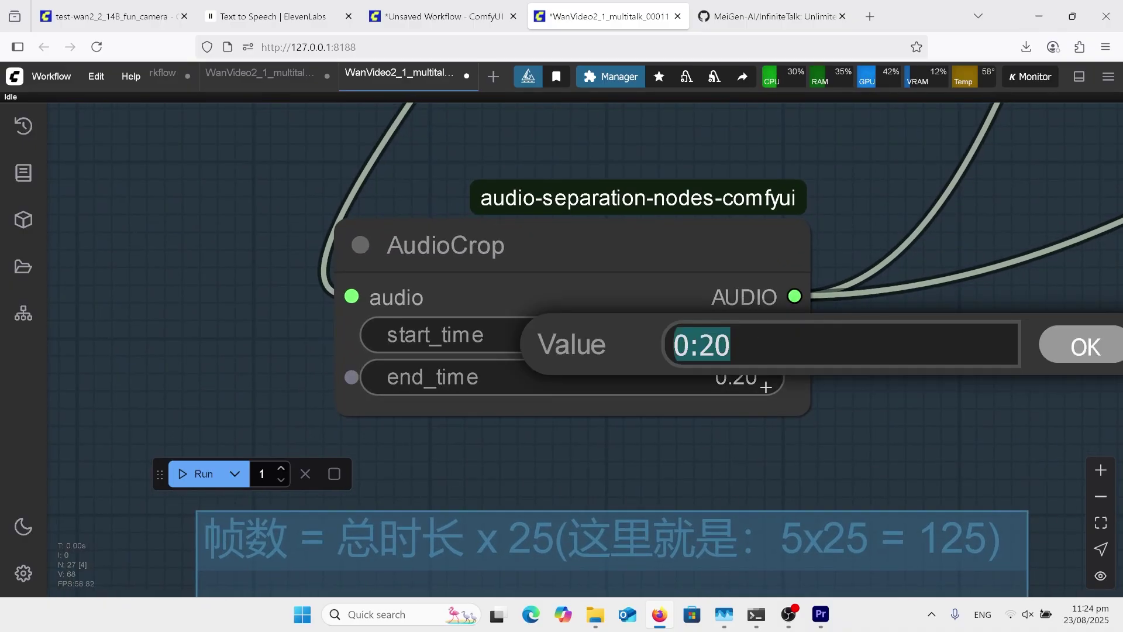
pyautogui.click(765, 353)
pyautogui.press('BackSpace')
pyautogui.press('BackSpace')
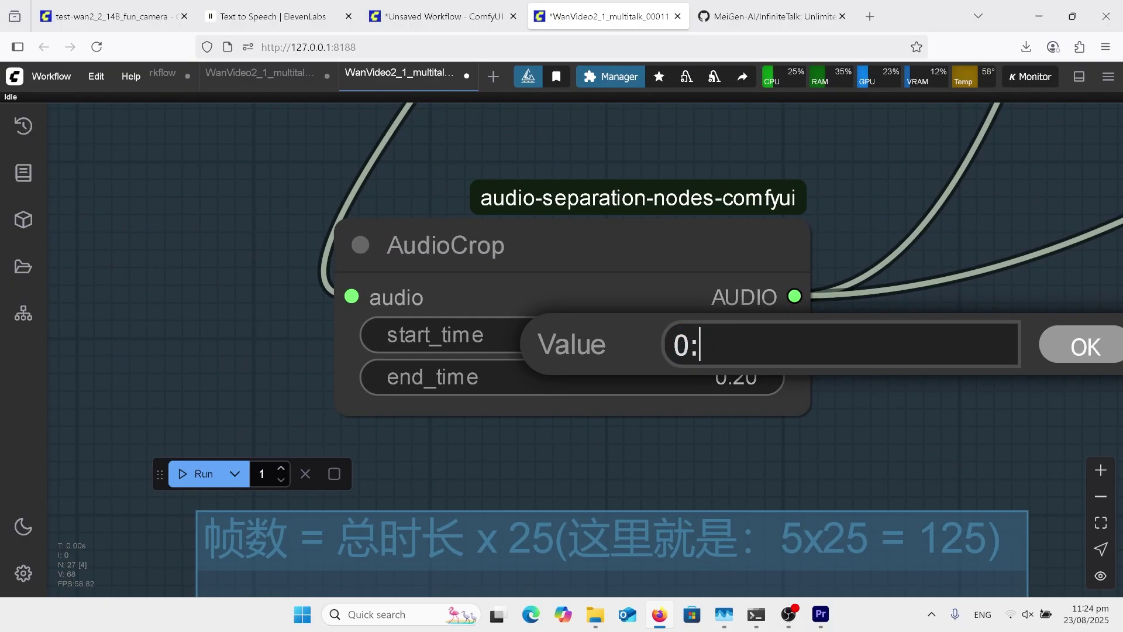
pyautogui.write('16')
pyautogui.click(1049, 346)
# Set the INT Constant frame count to 400.
pyautogui.scroll(-1, 755, 295)
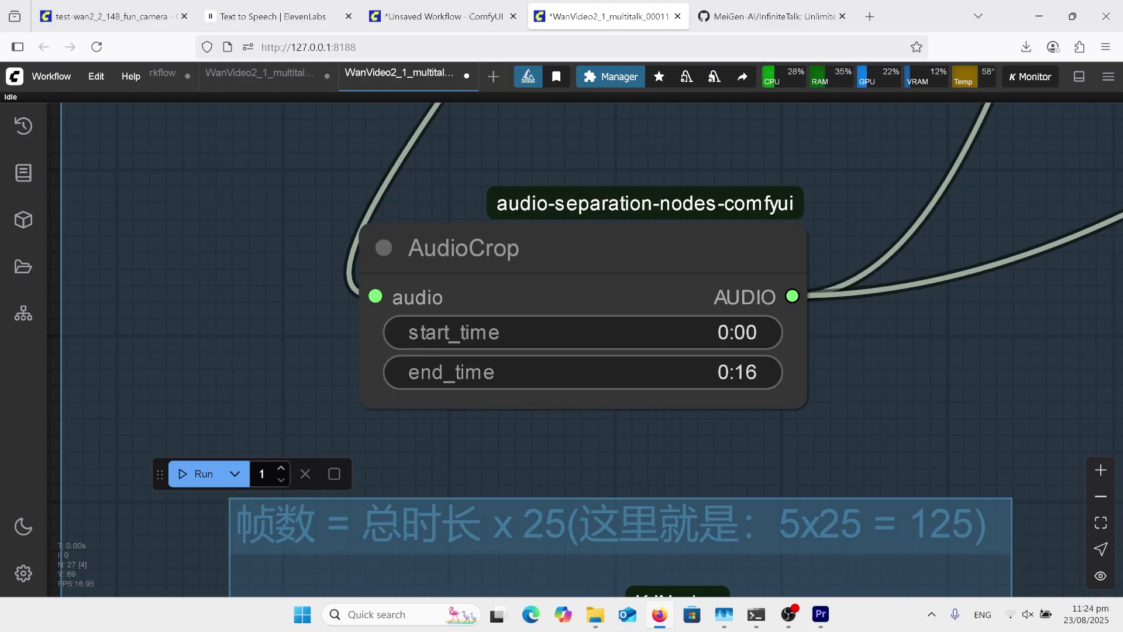
pyautogui.scroll(-5, 682, 254)
pyautogui.scroll(8, 644, 514)
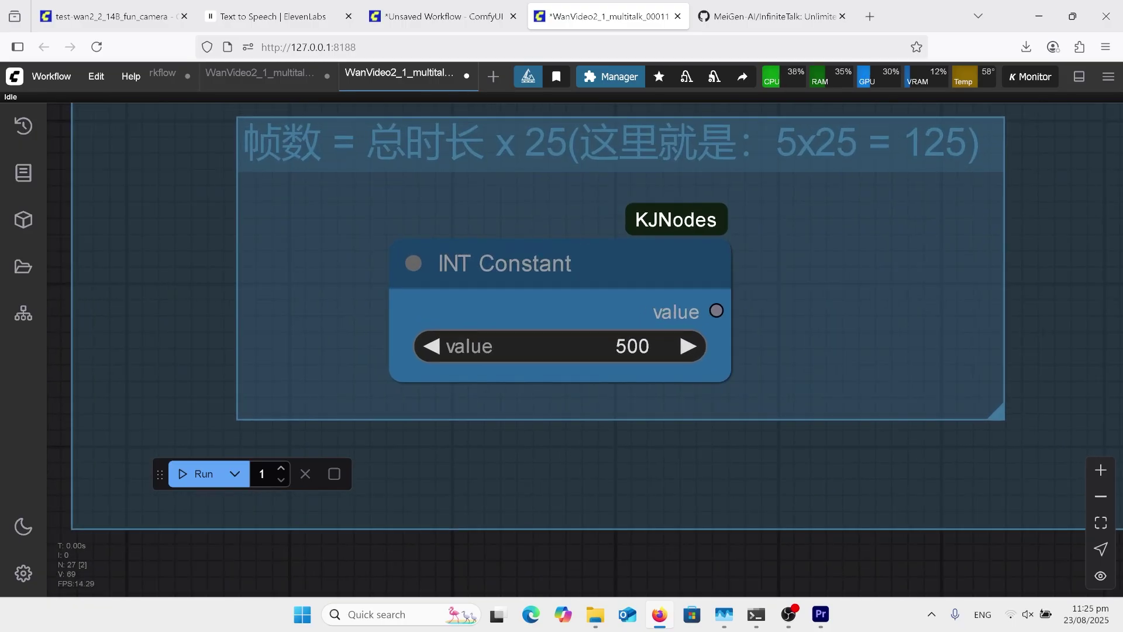
pyautogui.click(640, 346)
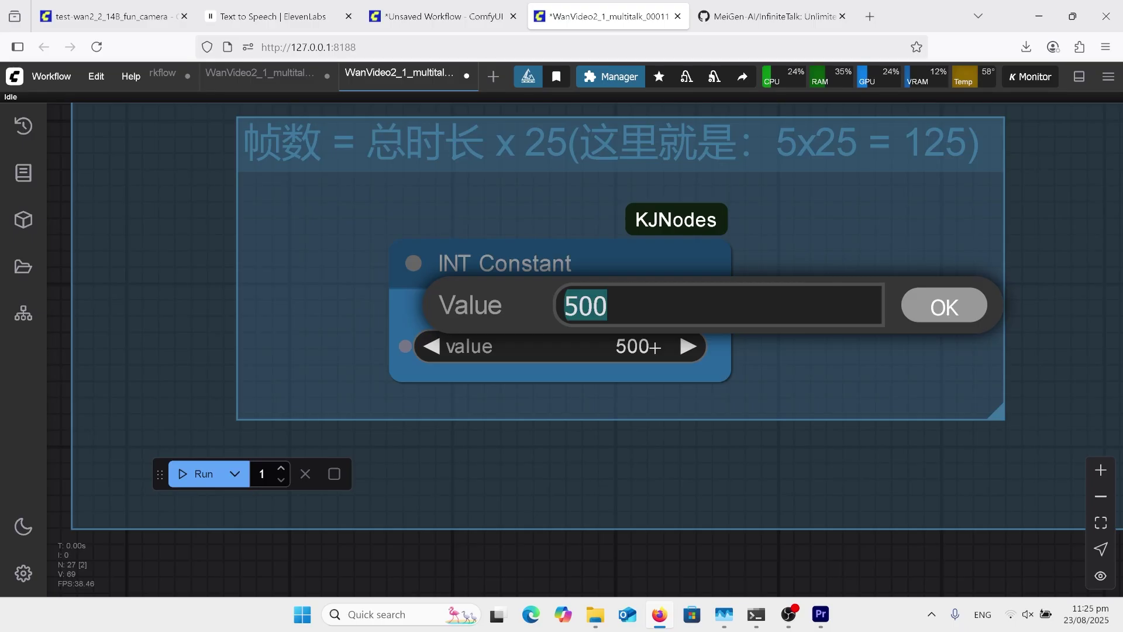
pyautogui.write('400')
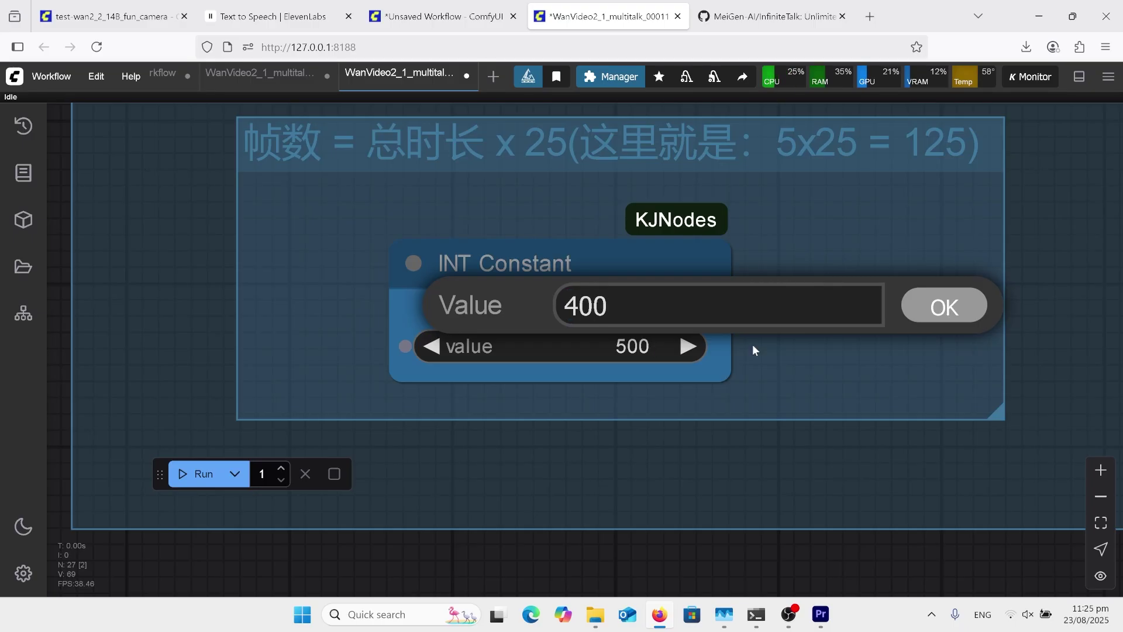
pyautogui.click(943, 305)
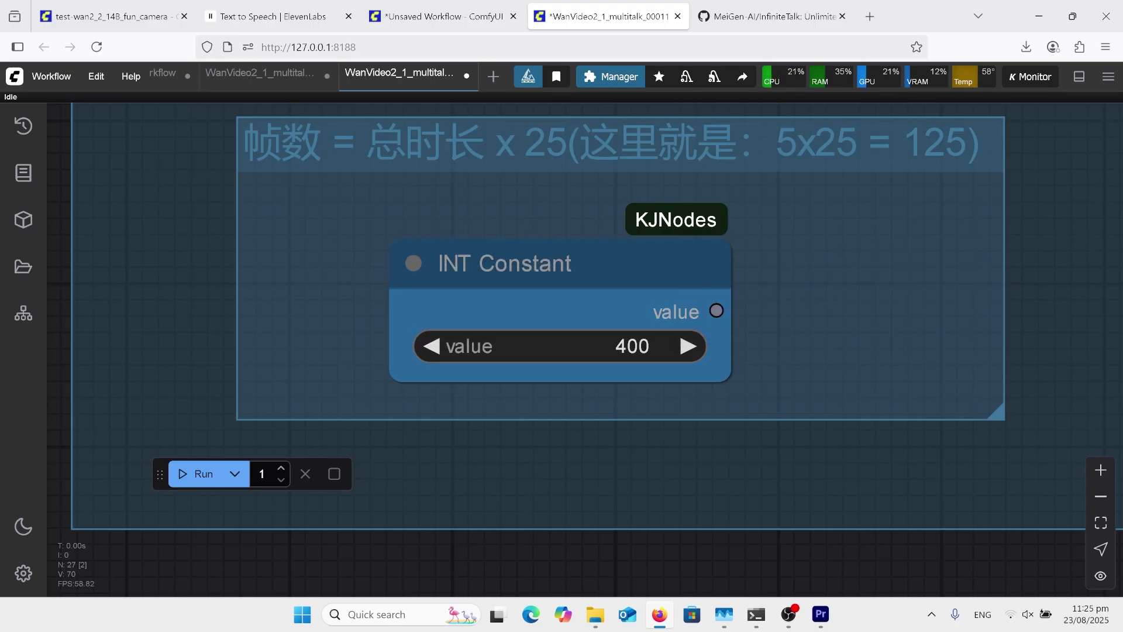
# Set num_frames on the Wav2Vec Embeds node to 400.
pyautogui.scroll(-10, 274, 416)
pyautogui.scroll(8, 843, 257)
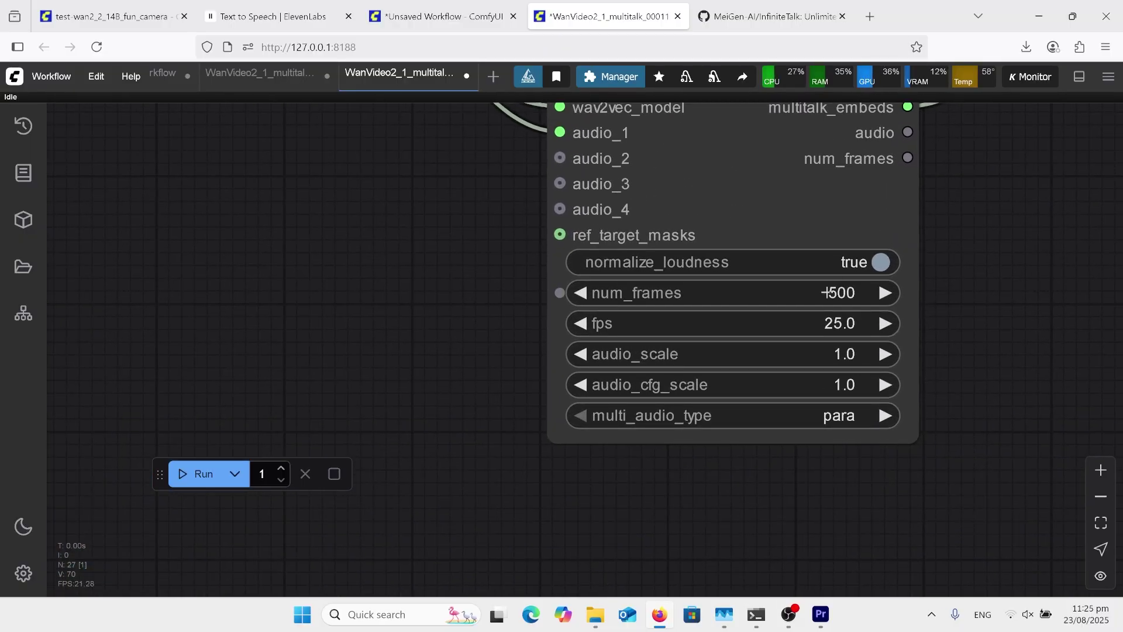
pyautogui.click(831, 291)
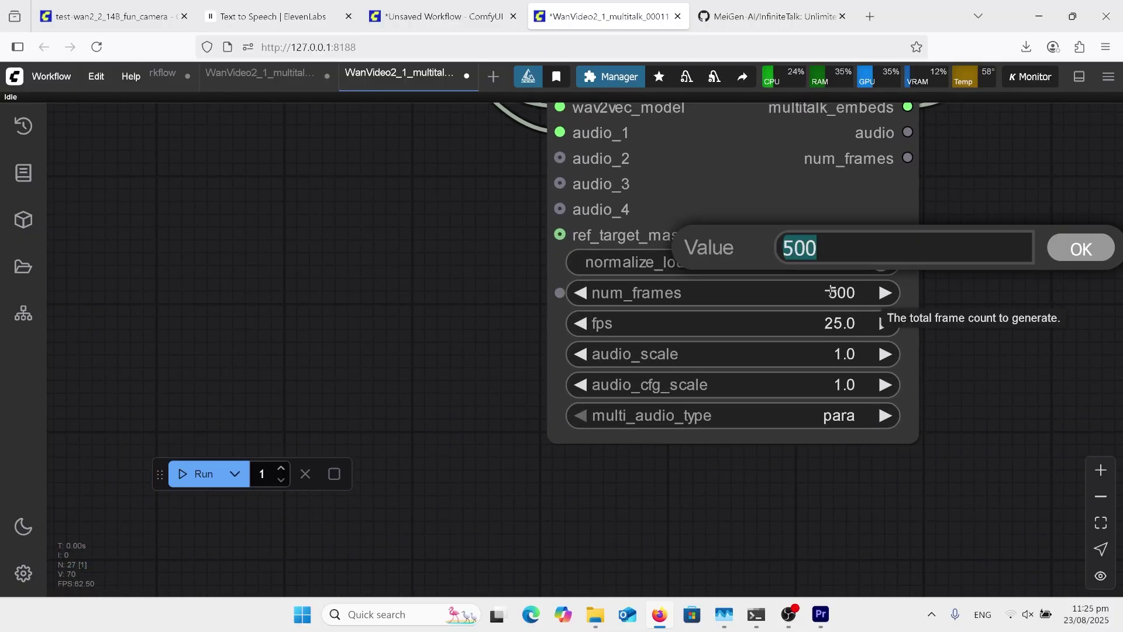
pyautogui.write('400')
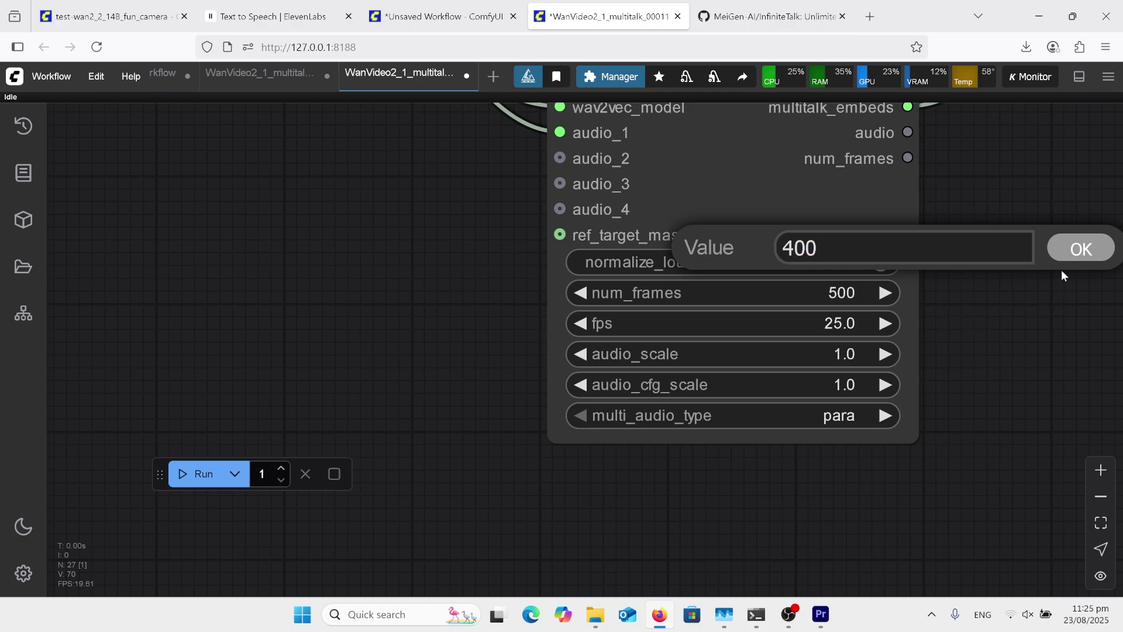
pyautogui.click(1070, 249)
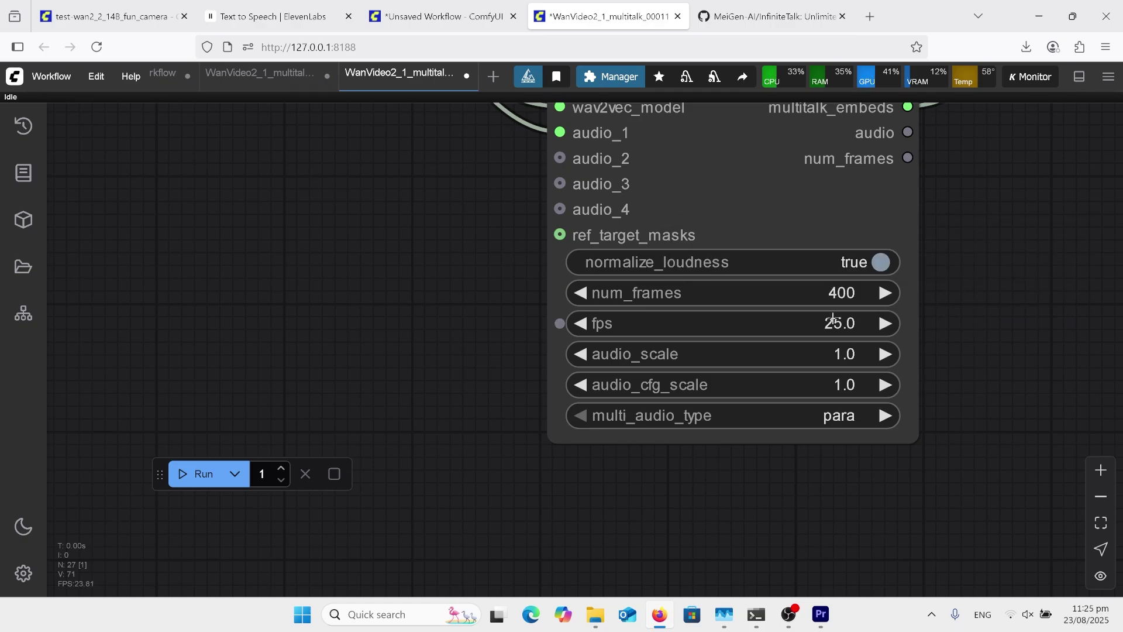
pyautogui.scroll(-2, 448, 365)
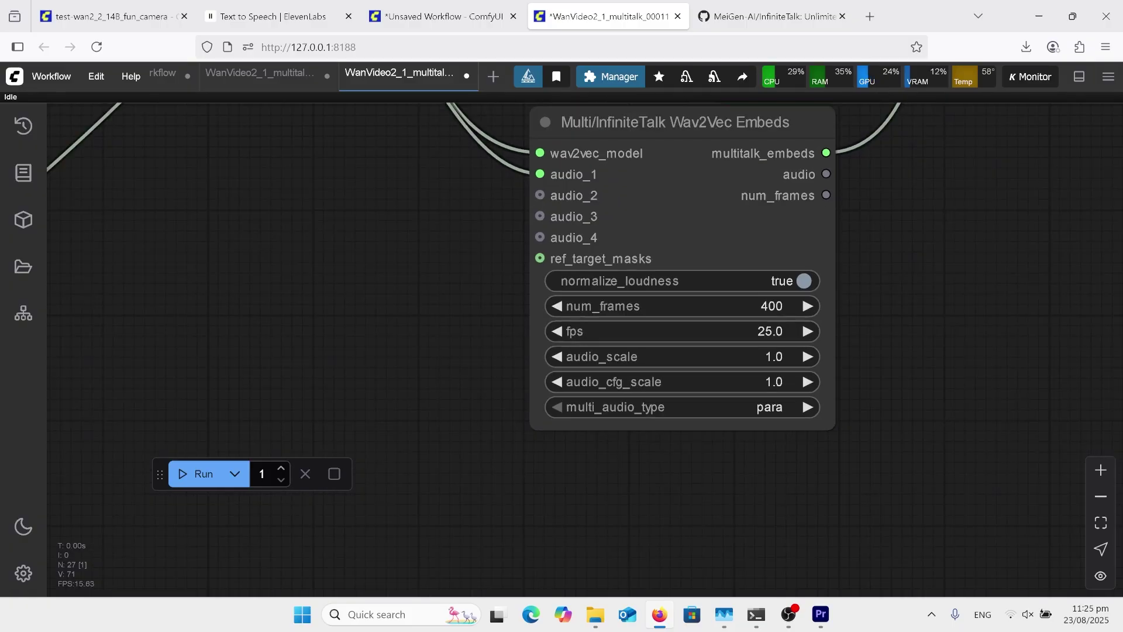
# Insert 'woman' after 'beautiful' so the prompt reads 'a beautiful woman passionately singing.'.
pyautogui.scroll(-5, 542, 553)
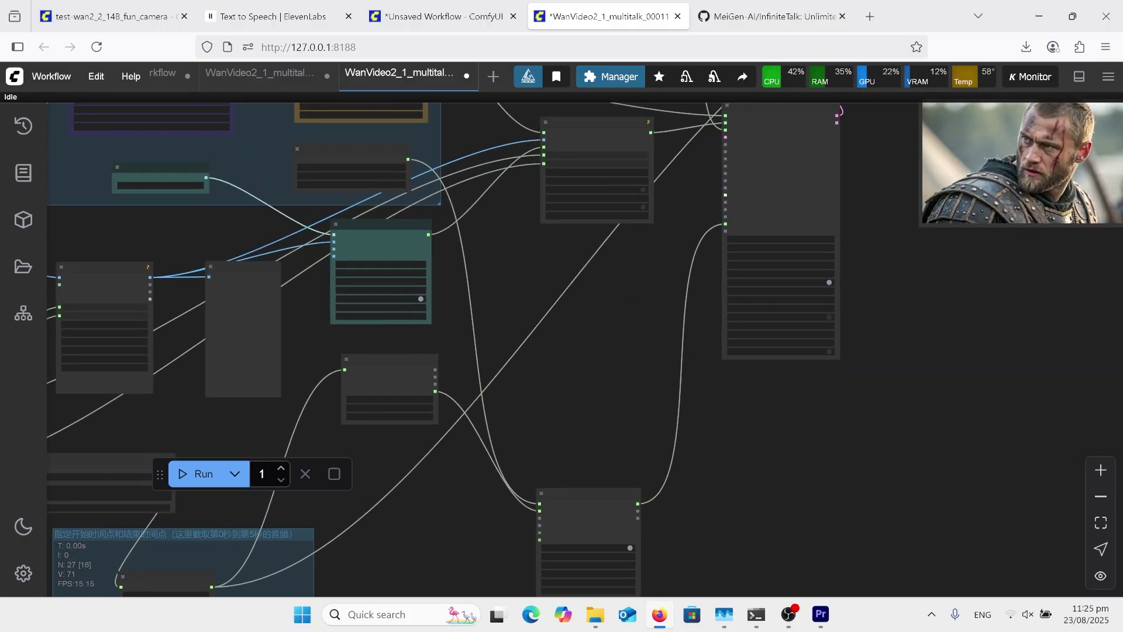
pyautogui.scroll(5, 562, 351)
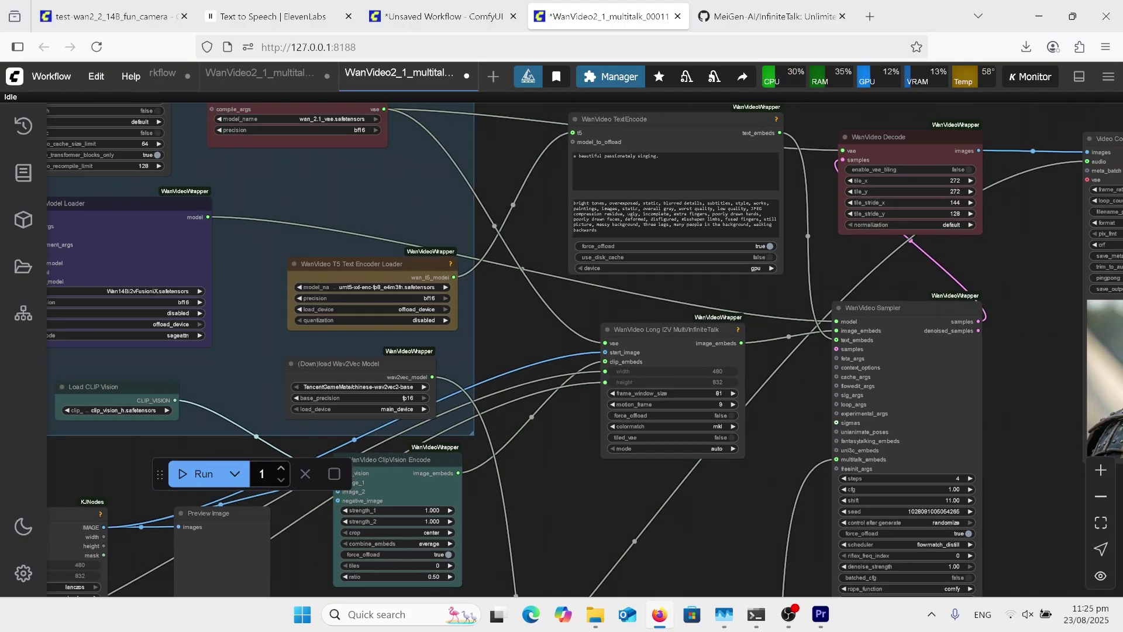
pyautogui.scroll(8, 611, 143)
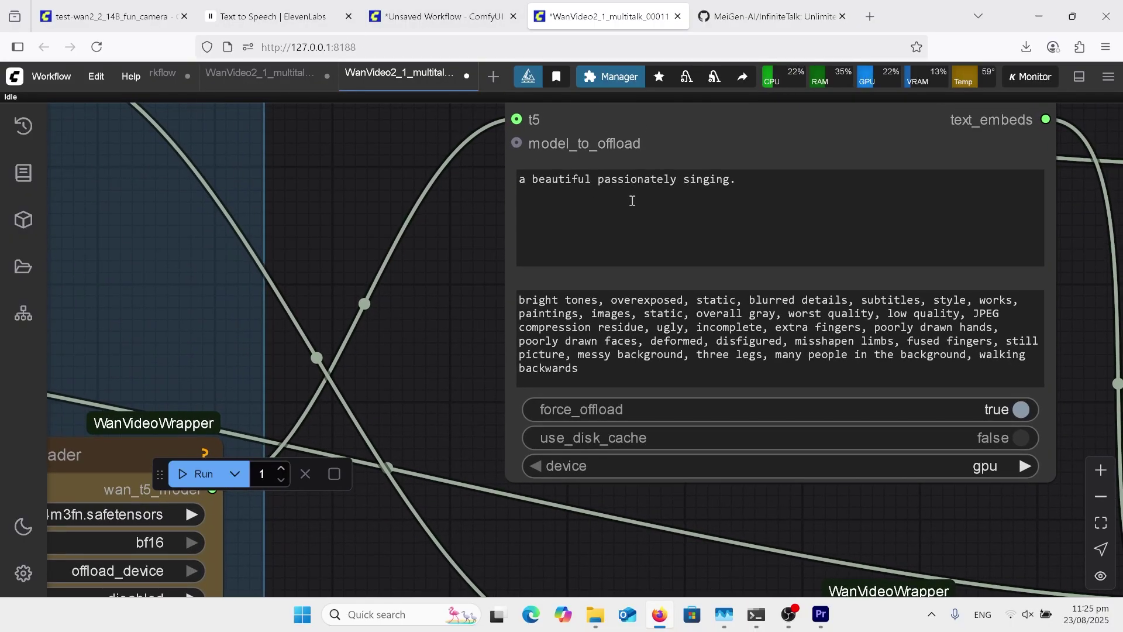
pyautogui.scroll(4, 633, 201)
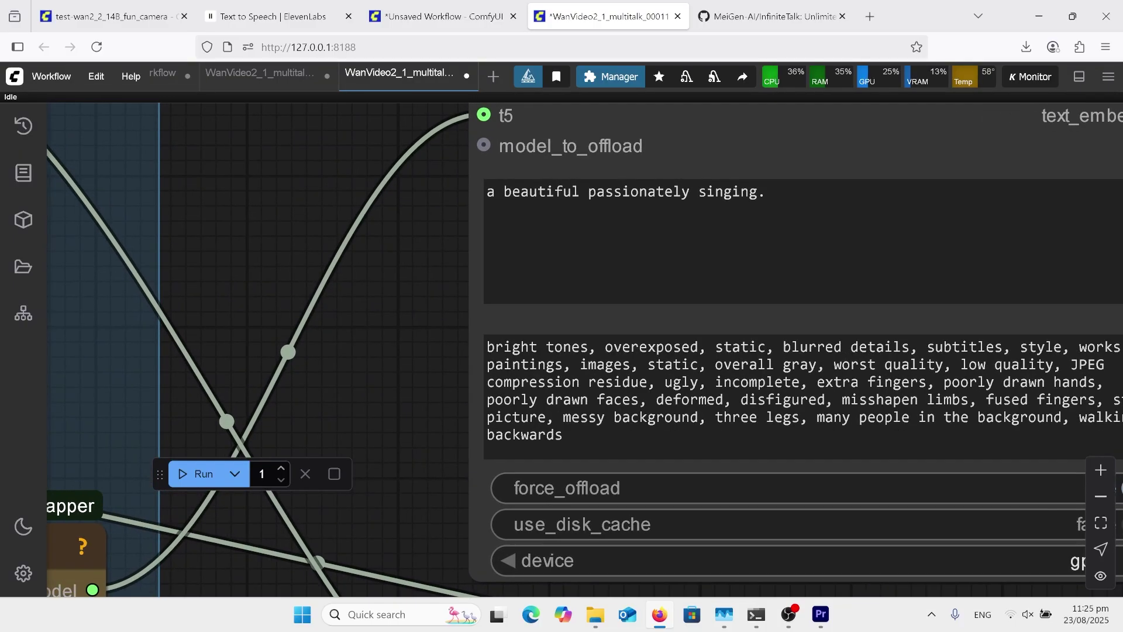
pyautogui.click(583, 192)
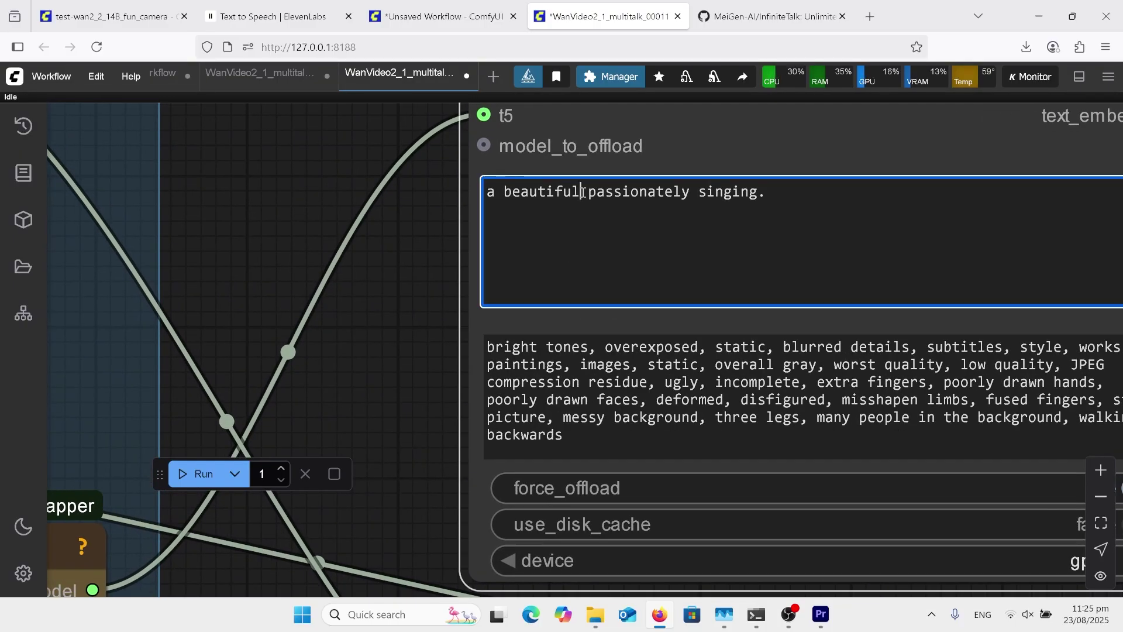
pyautogui.write('woman')
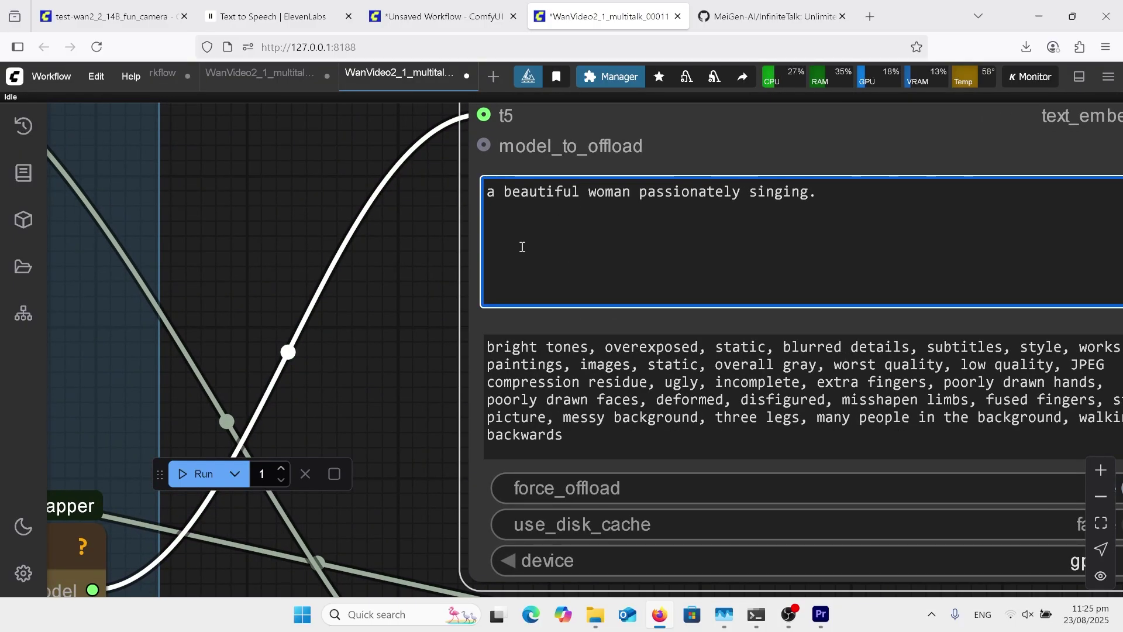
pyautogui.scroll(-8, 395, 299)
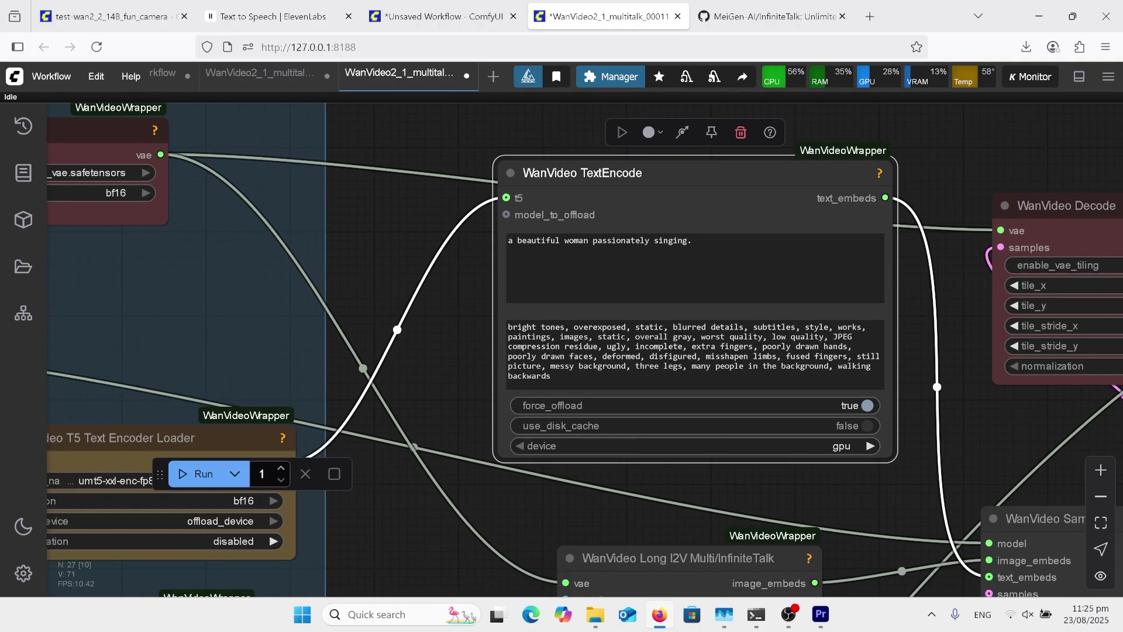
pyautogui.scroll(-8, 799, 251)
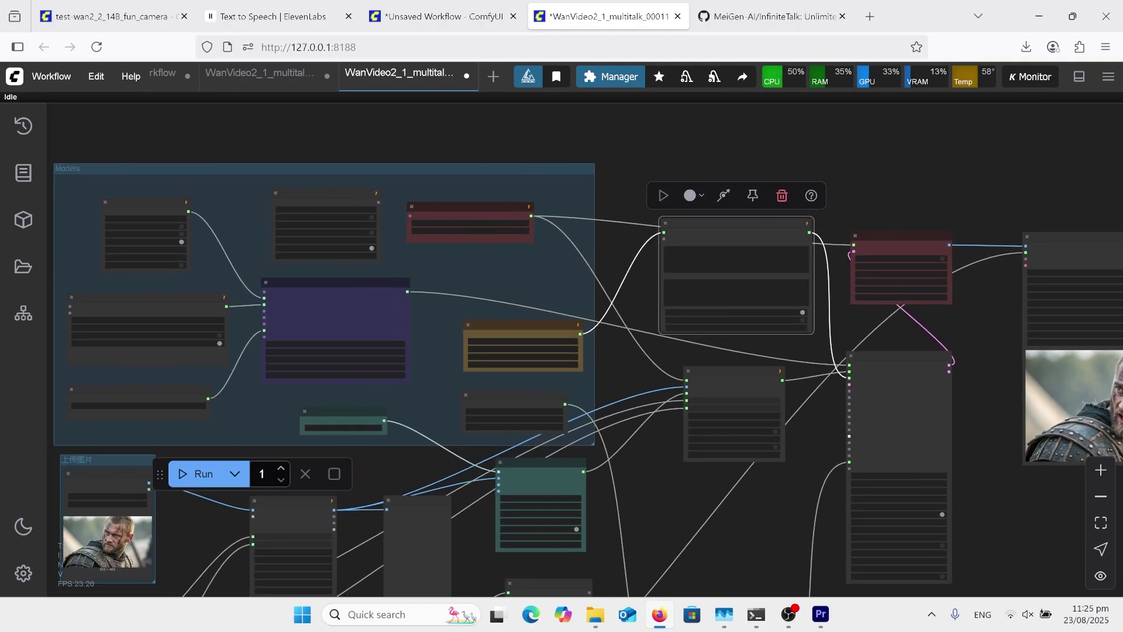
# Open the MeiGen-AI/InfiniteTalk repository and scroll its README down to Quick Start.
pyautogui.click(766, 17)
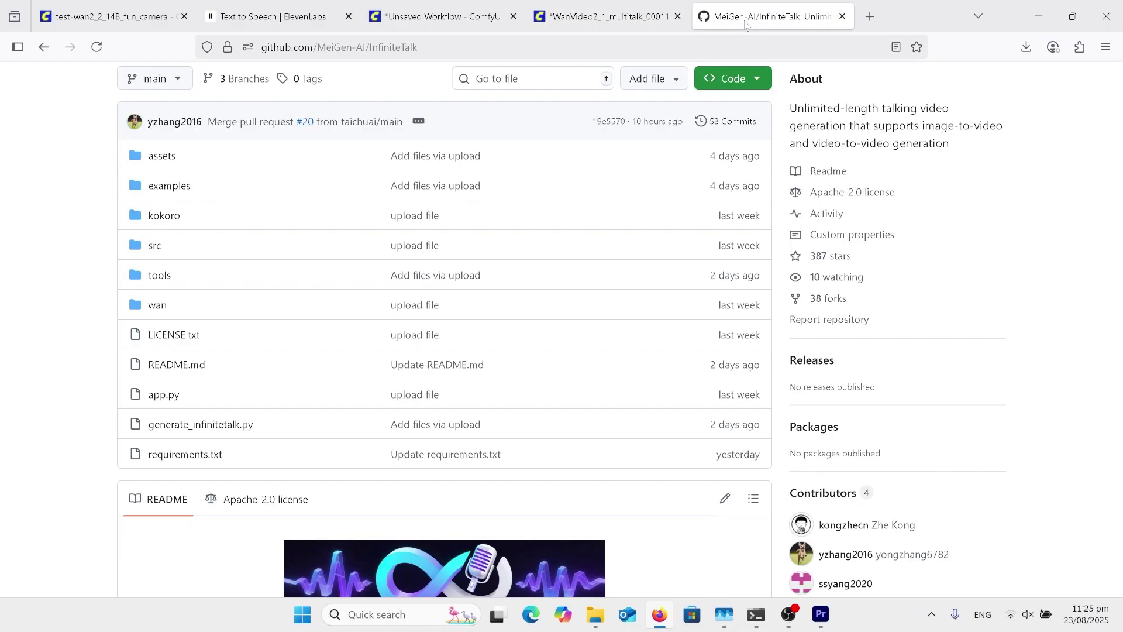
pyautogui.scroll(3, 484, 281)
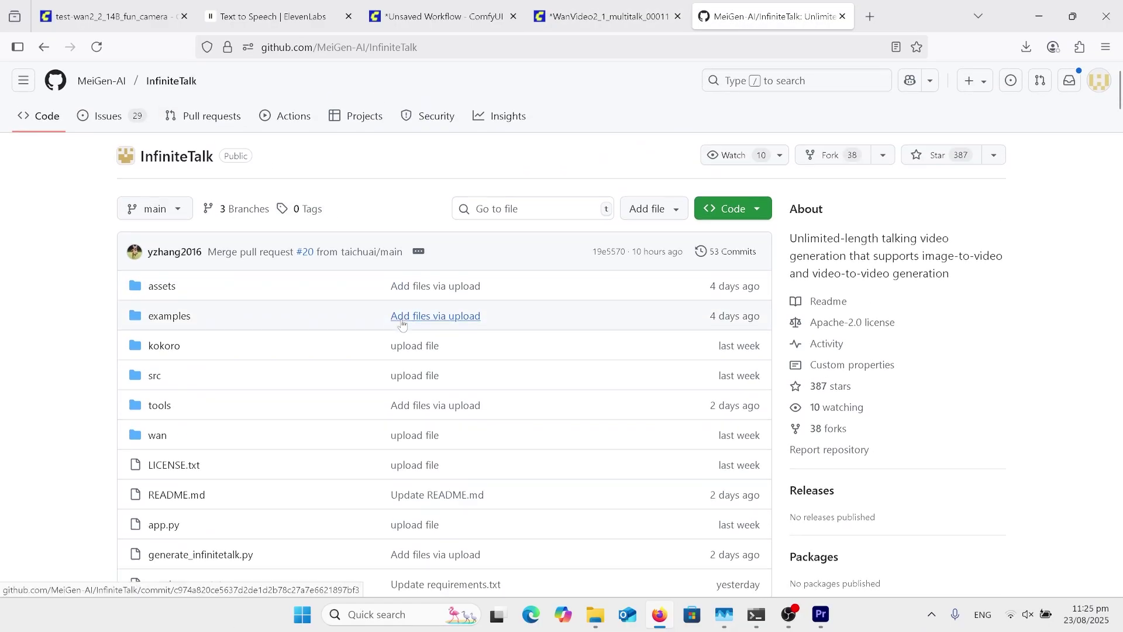
pyautogui.scroll(-3, 403, 323)
pyautogui.scroll(-3, 402, 323)
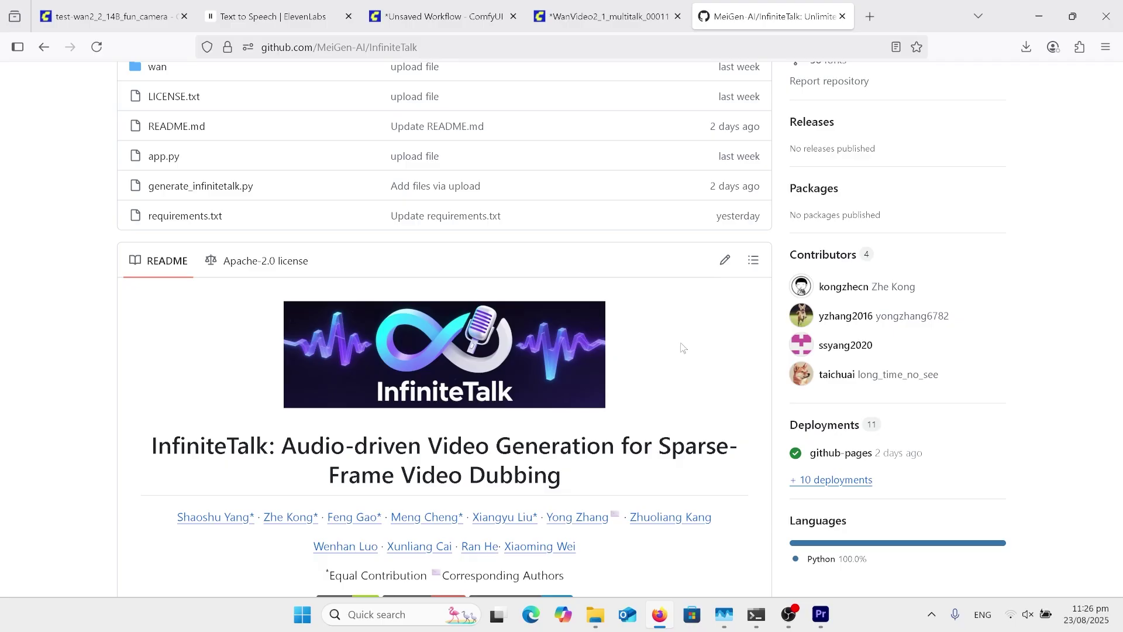
pyautogui.scroll(-4, 683, 348)
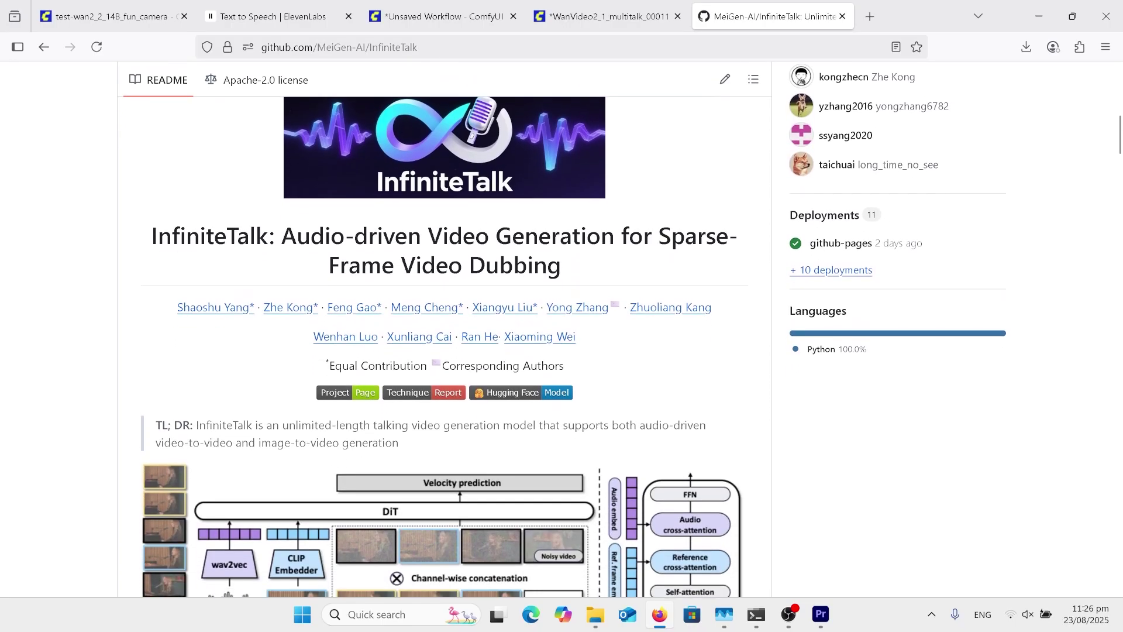
pyautogui.scroll(-10, 444, 351)
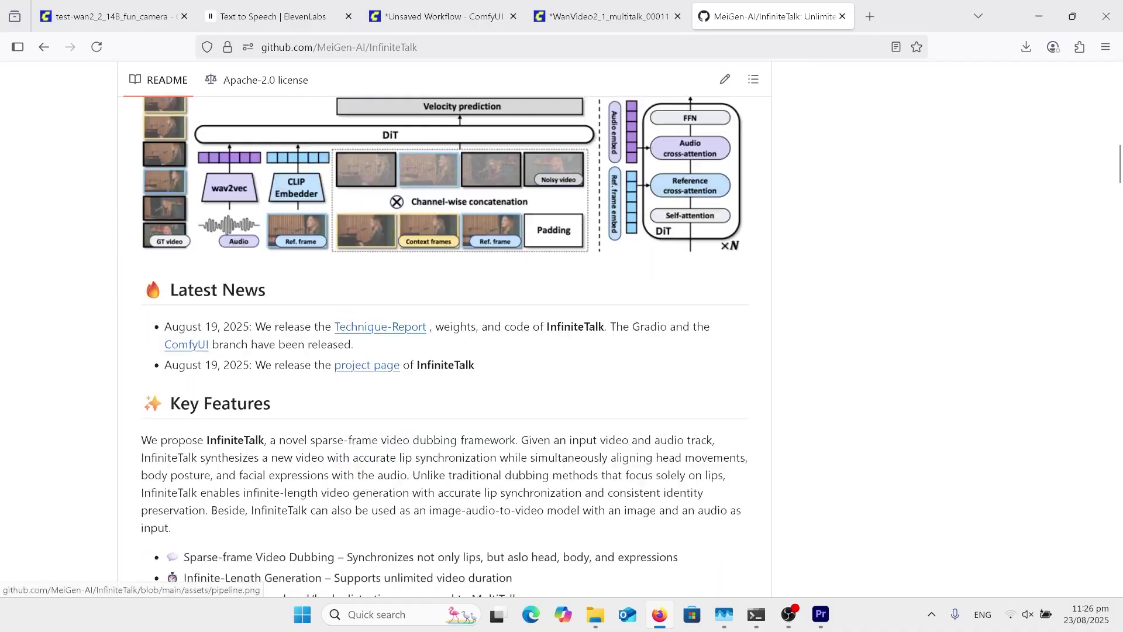
pyautogui.scroll(-9, 744, 209)
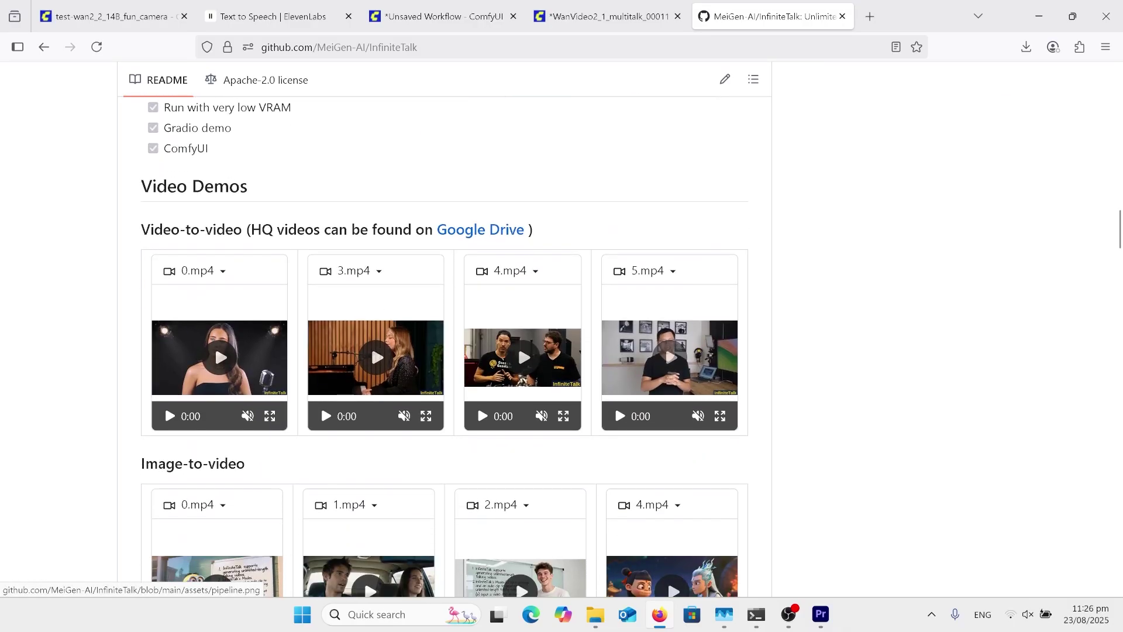
pyautogui.scroll(-6, 745, 209)
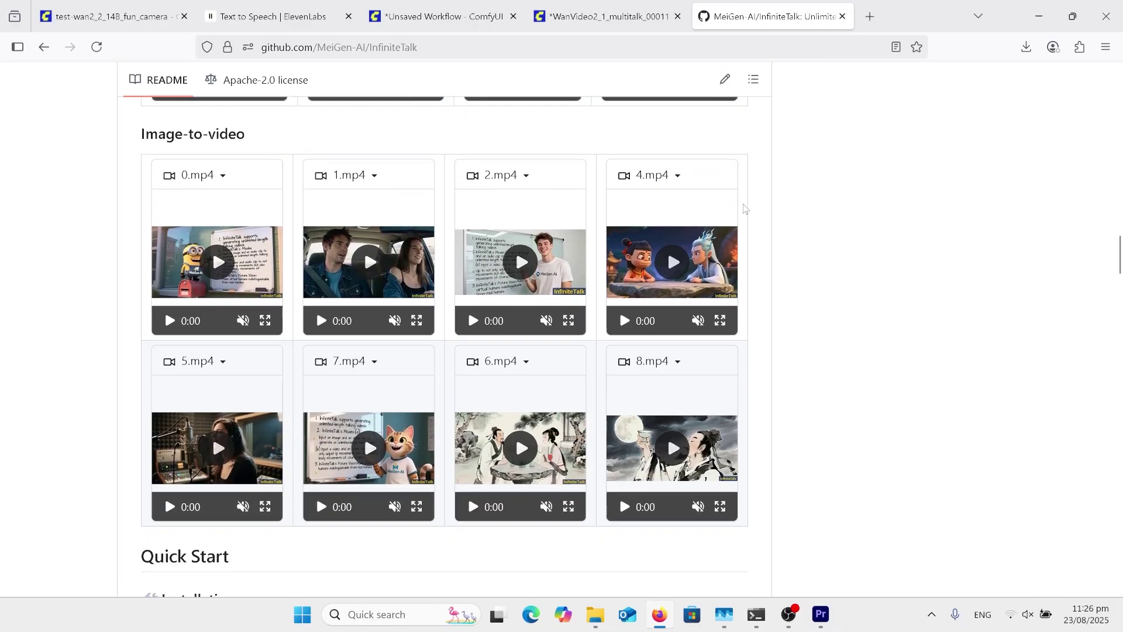
pyautogui.scroll(-3, 745, 209)
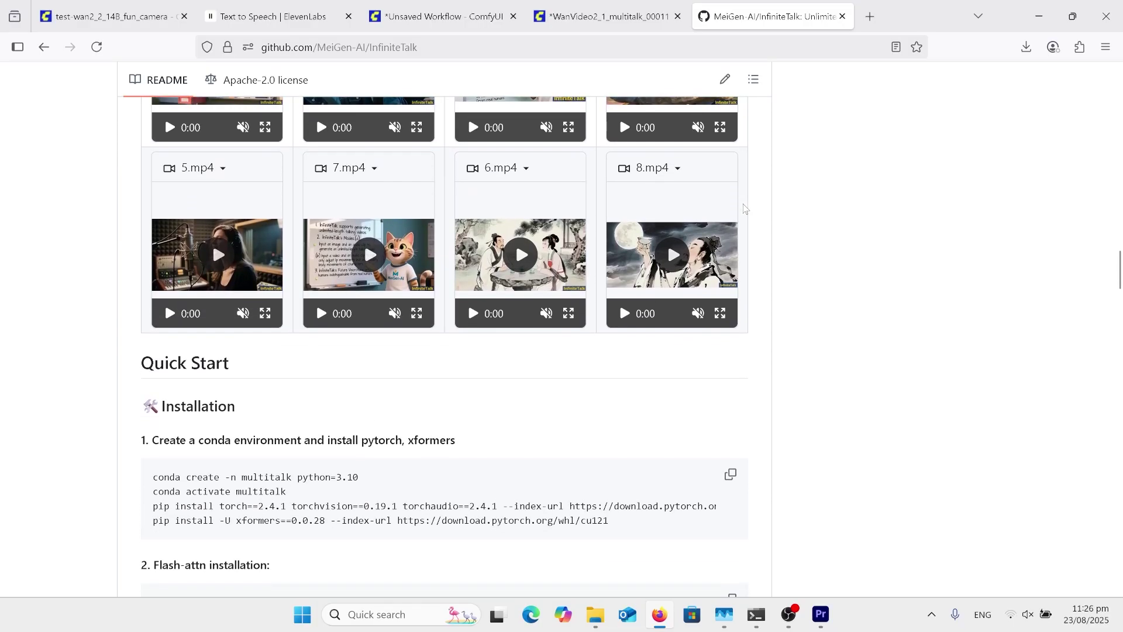
pyautogui.scroll(6, 744, 208)
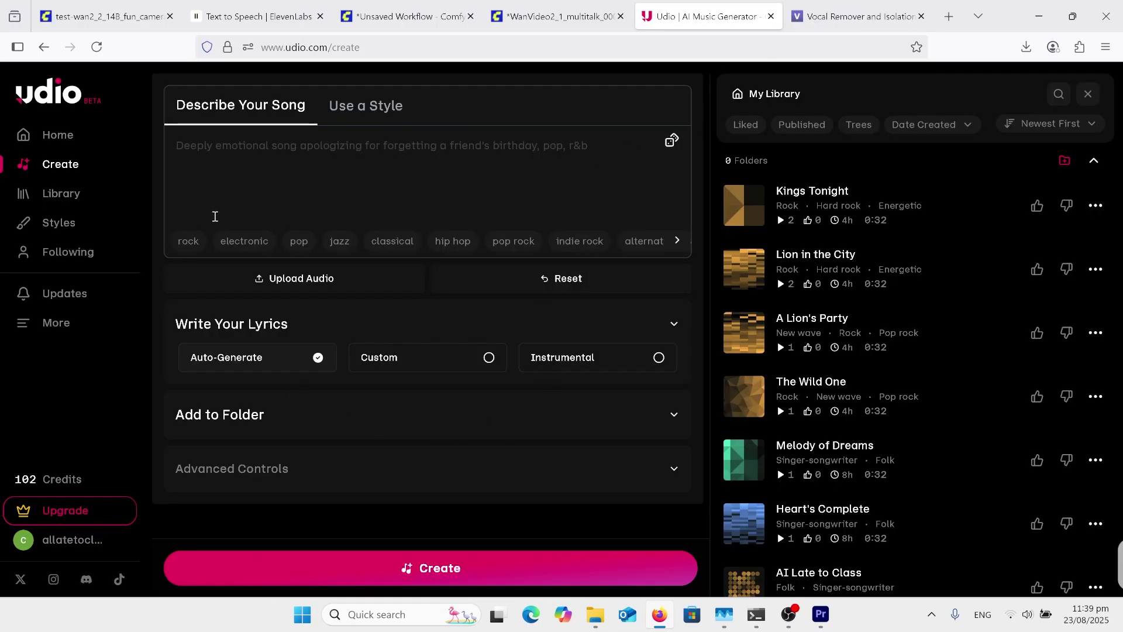
# Click into the Udio song description box, then go to the separated Kings Tonigh2t.wav track.
pyautogui.click(248, 168)
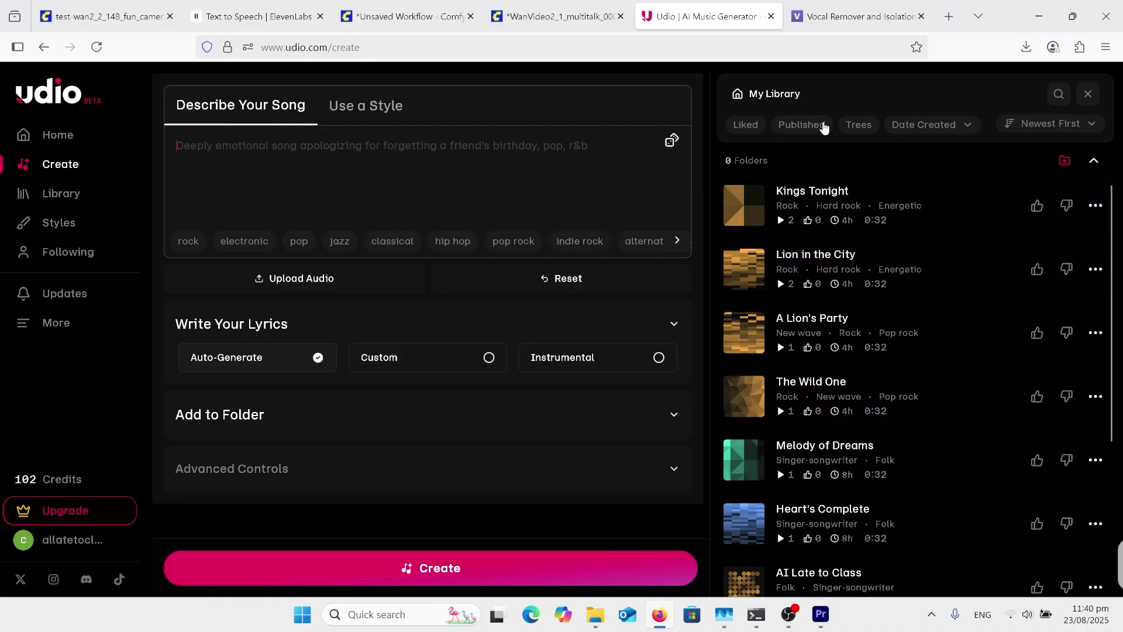
pyautogui.click(844, 28)
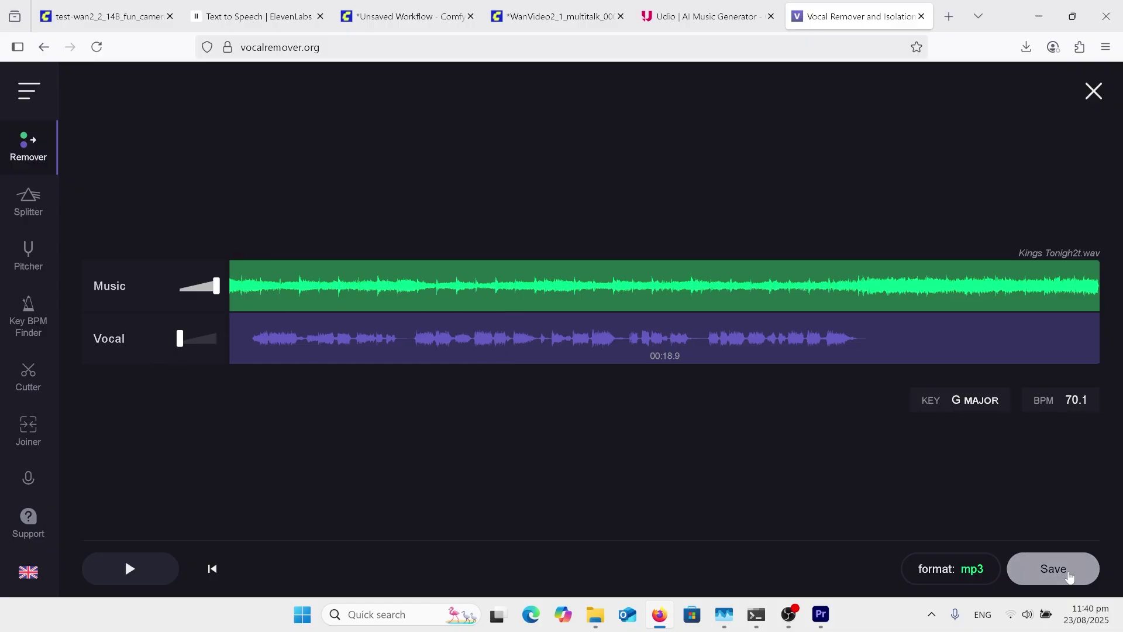
# Save the Vocal stem of Kings Tonigh2t.wav and close the editor.
pyautogui.click(1069, 576)
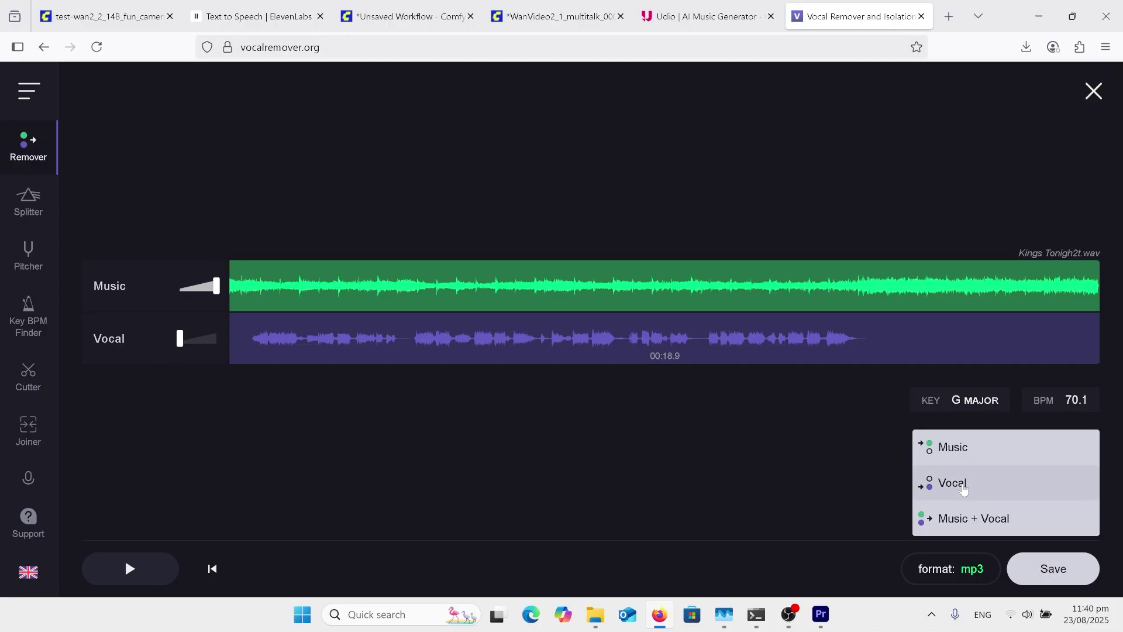
pyautogui.click(1094, 91)
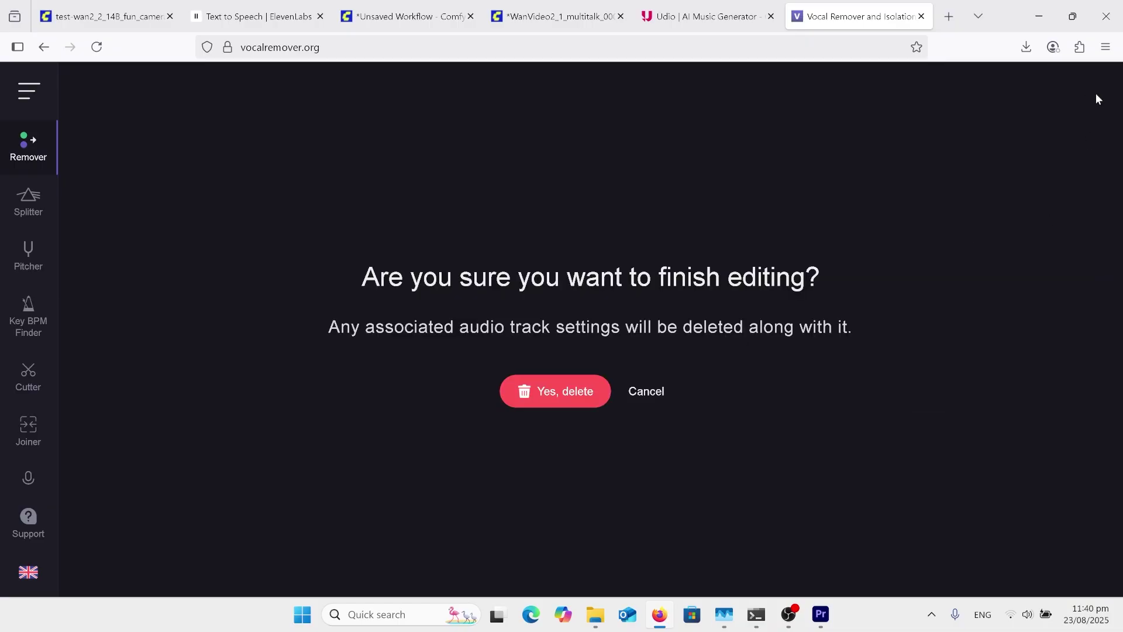
pyautogui.click(556, 16)
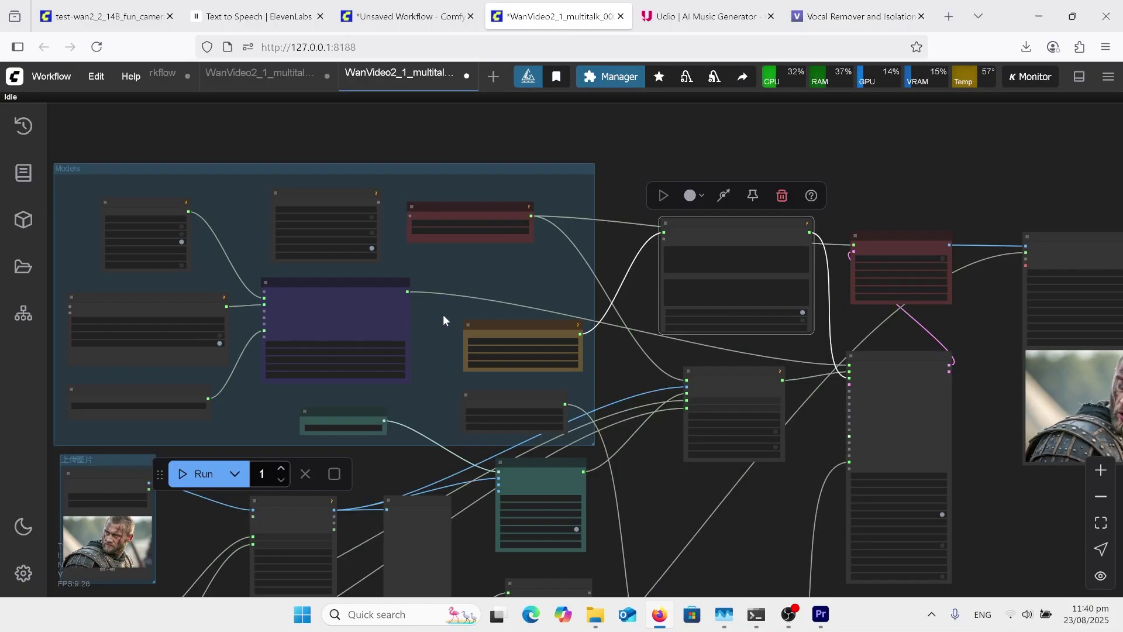
pyautogui.scroll(5, 446, 312)
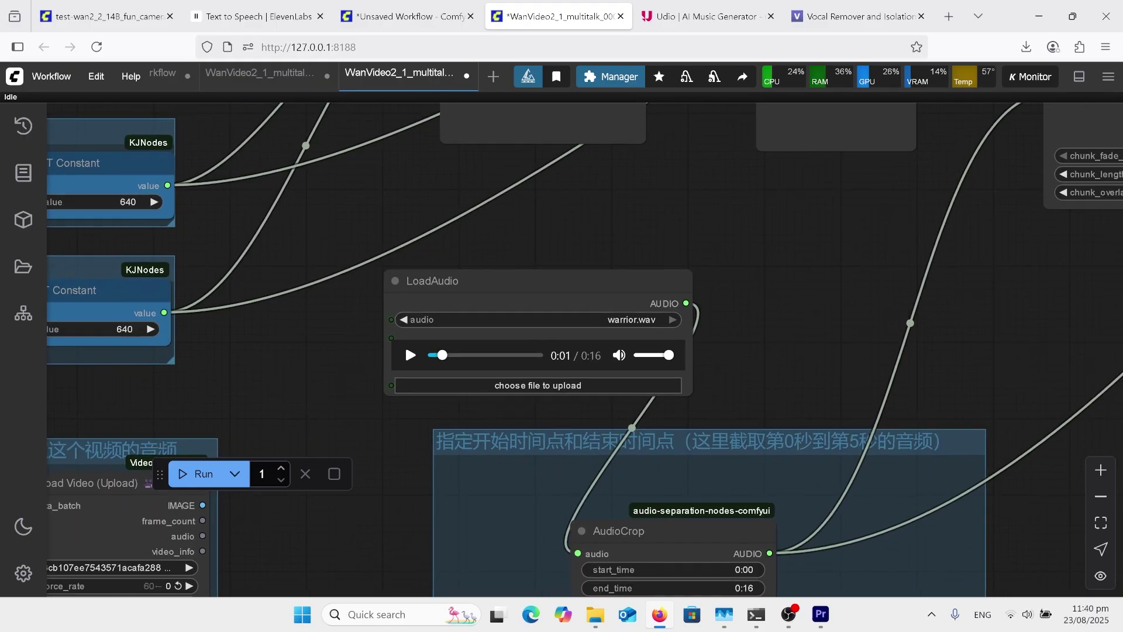
pyautogui.scroll(1, 591, 389)
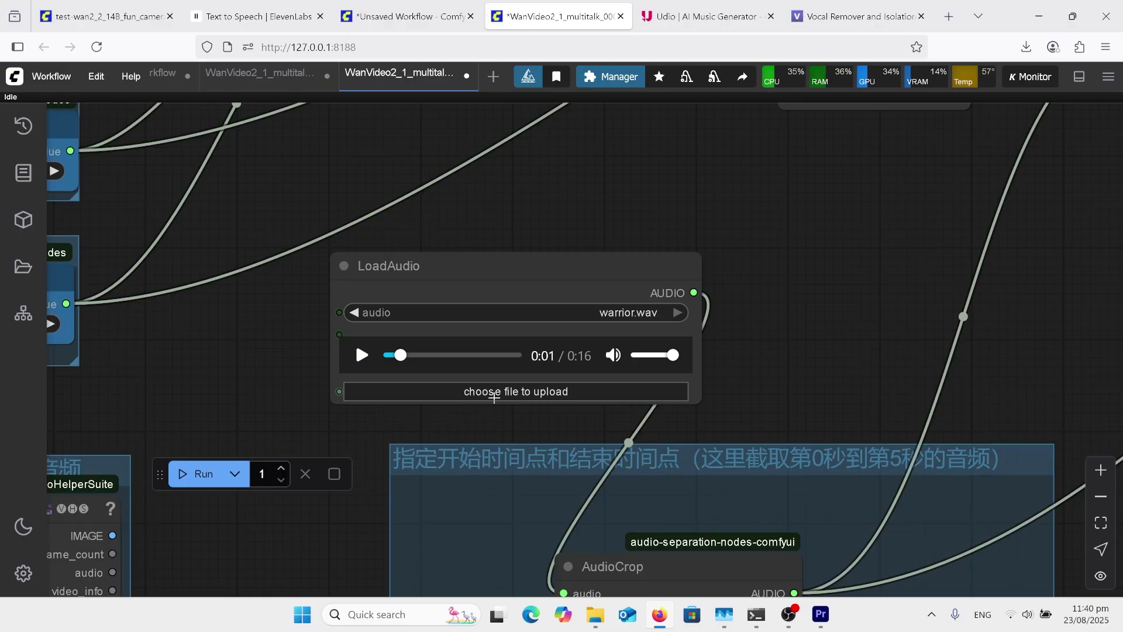
pyautogui.scroll(-4, 495, 397)
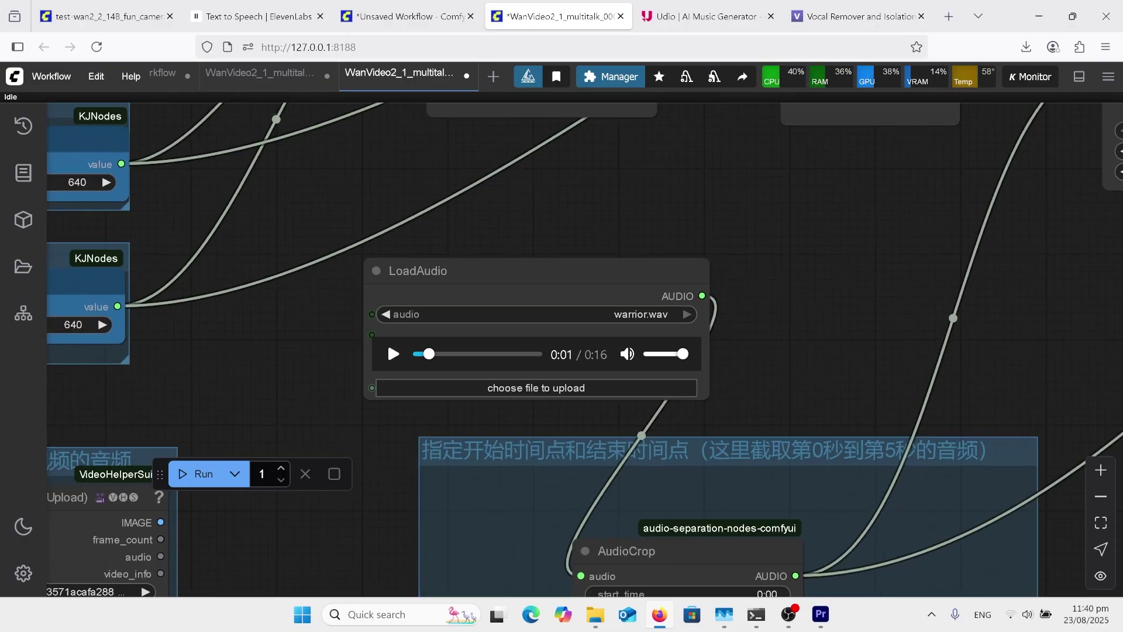
pyautogui.scroll(-2, 494, 397)
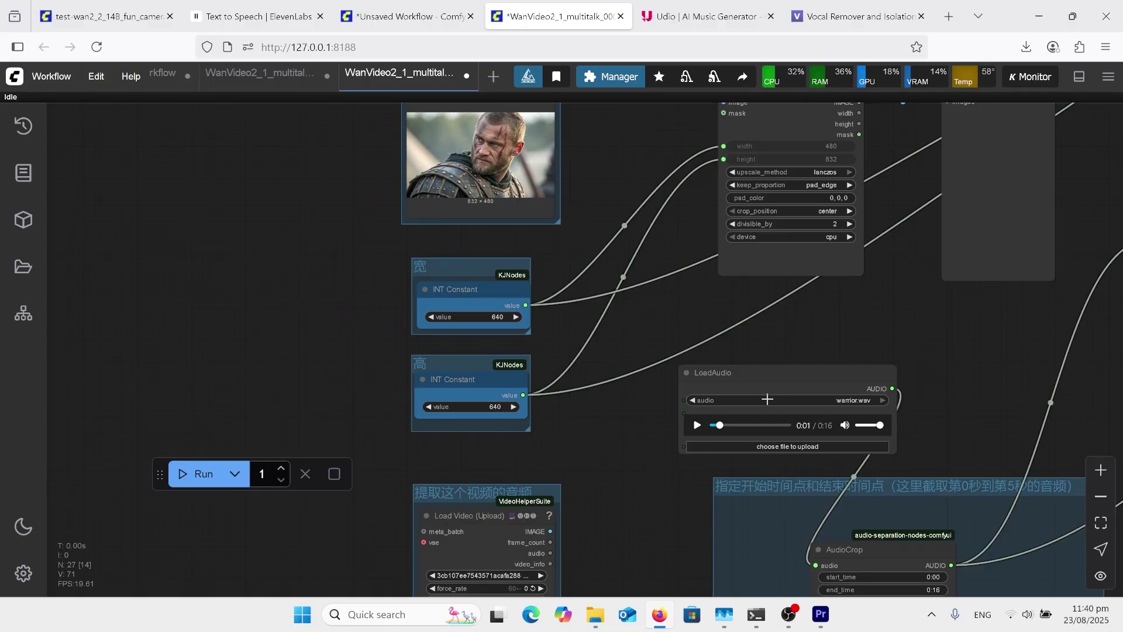
pyautogui.scroll(-4, 706, 462)
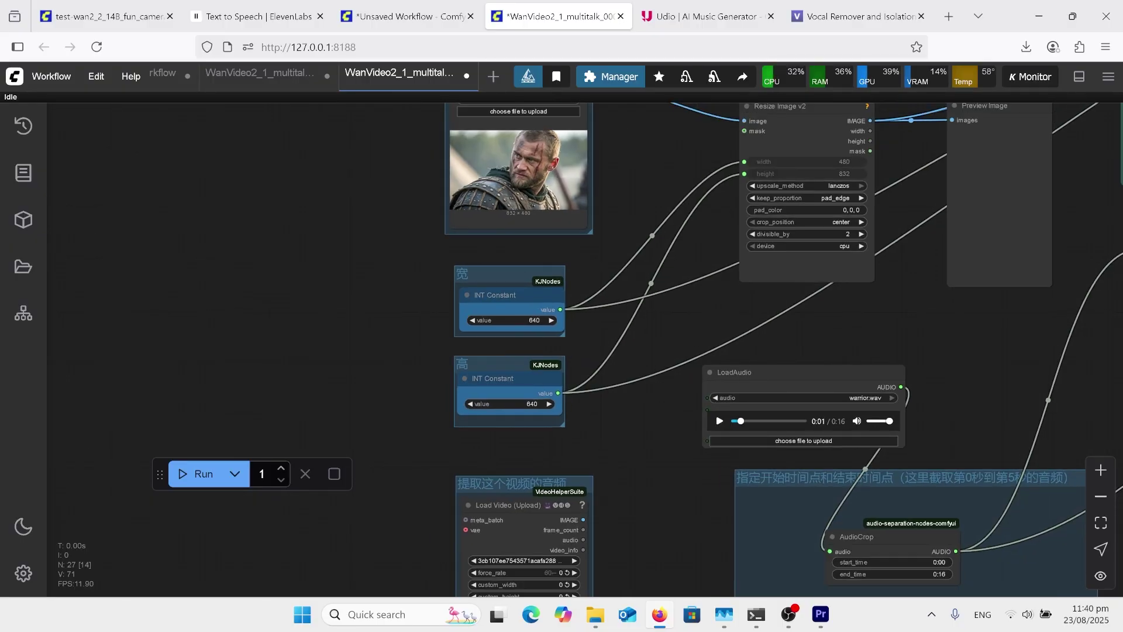
pyautogui.scroll(-1, 293, 546)
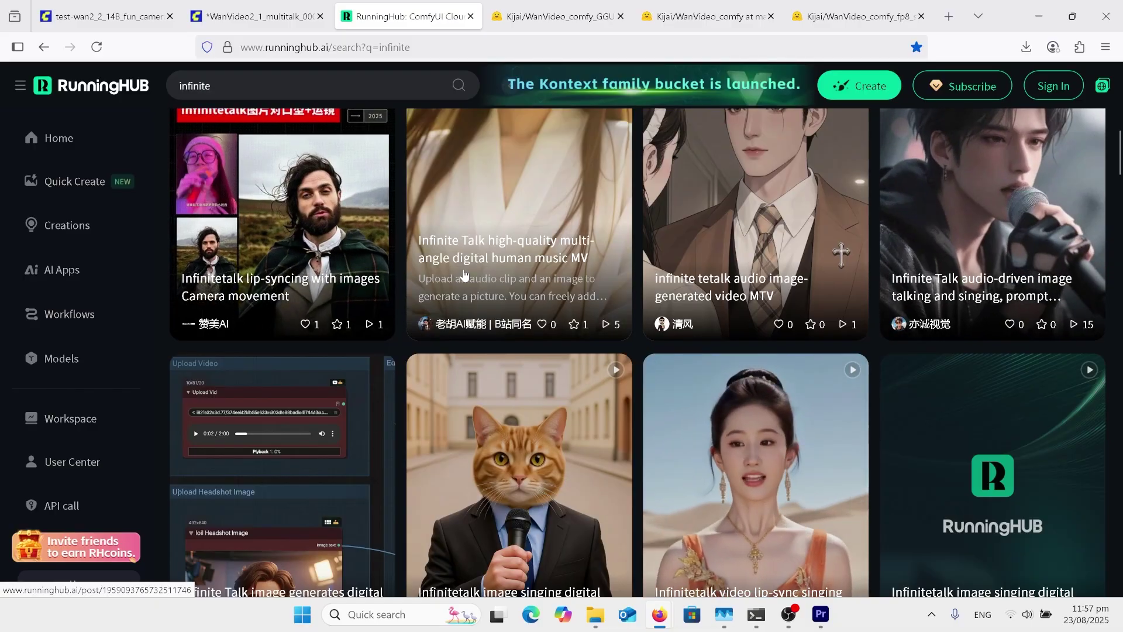
# Browse the RunningHub 'infinite' workflow cards, then go to the GGUF InfiniteTalk model folder.
pyautogui.scroll(-2, 598, 415)
pyautogui.scroll(-4, 598, 415)
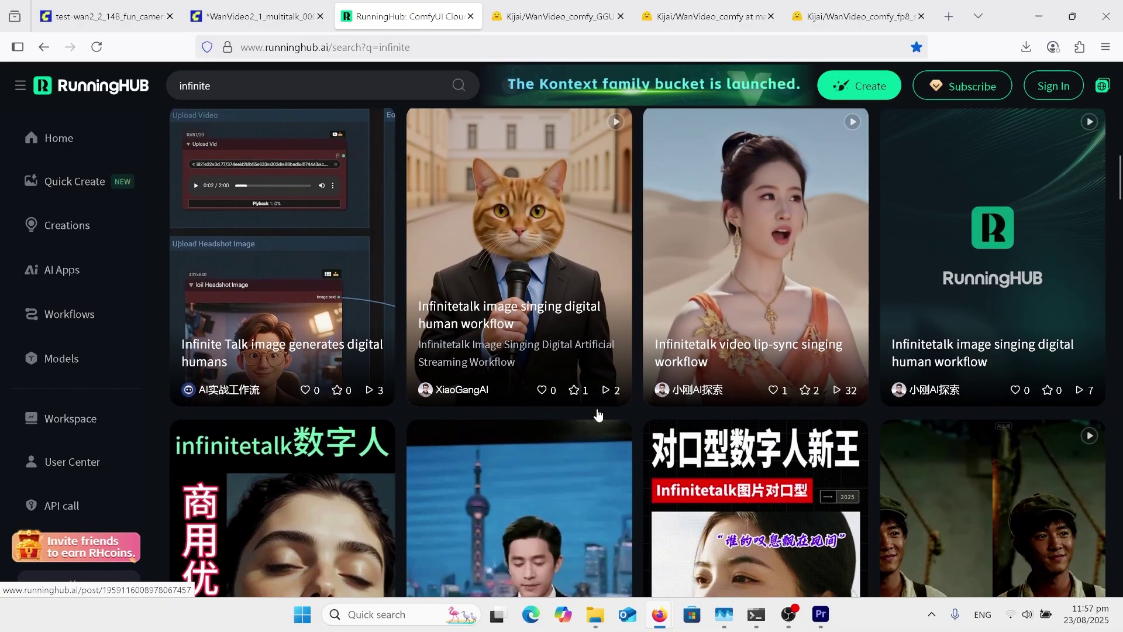
pyautogui.scroll(-4, 598, 416)
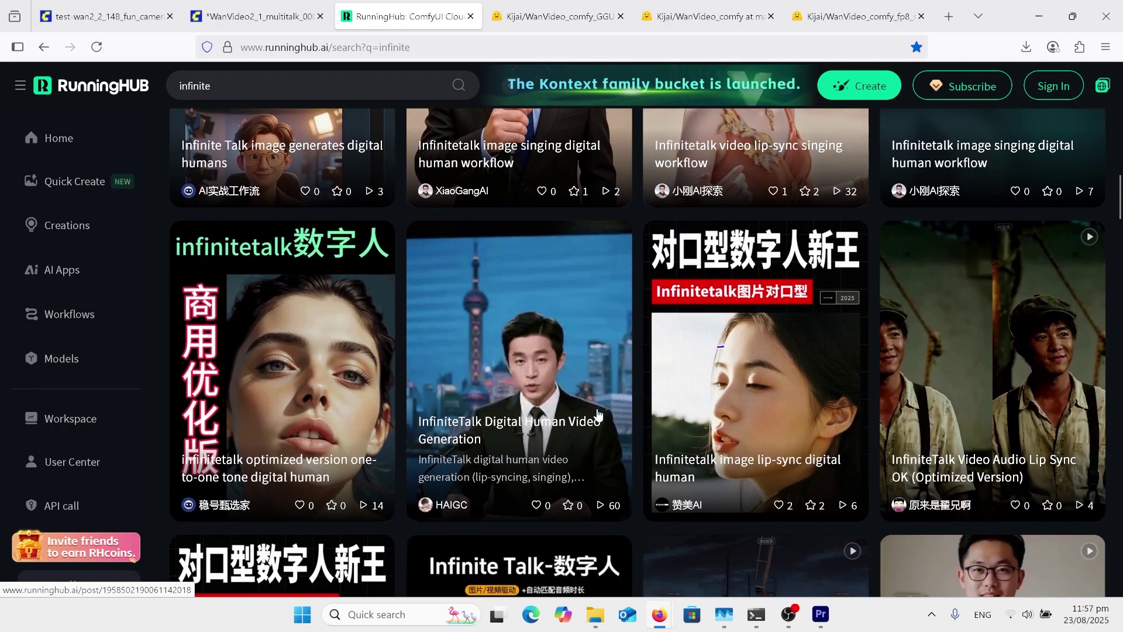
pyautogui.scroll(-1, 598, 415)
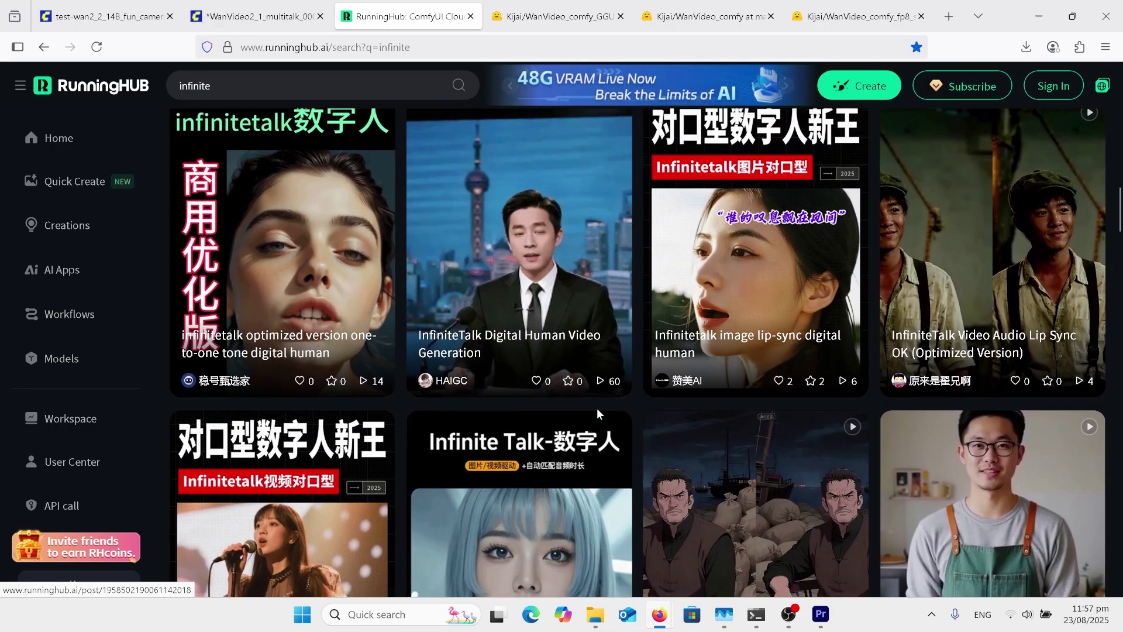
pyautogui.scroll(10, 587, 293)
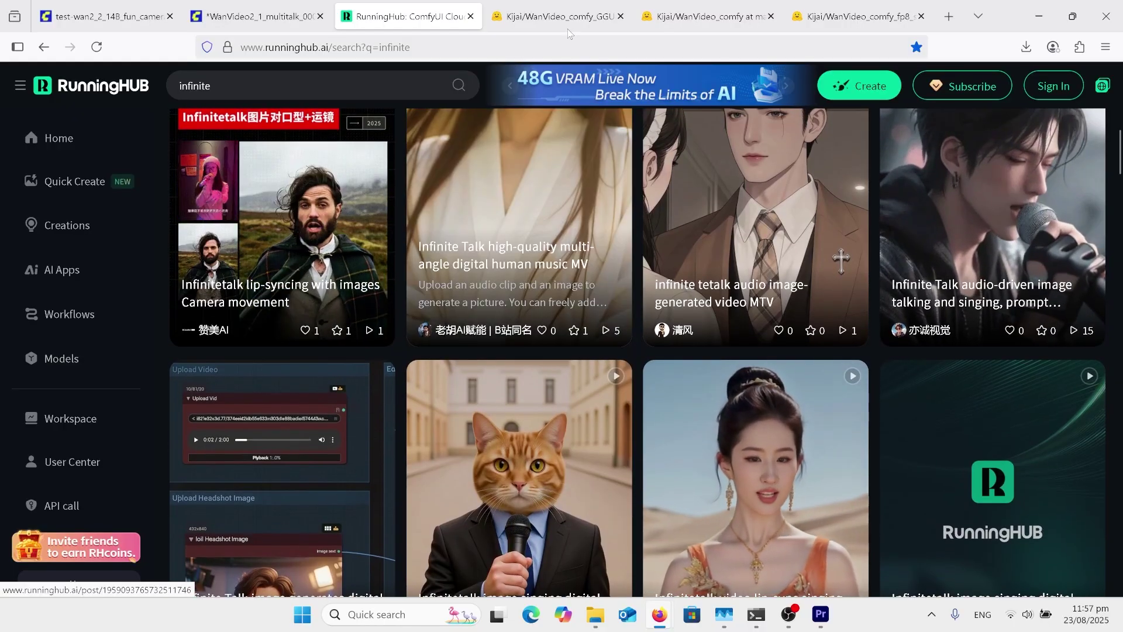
pyautogui.click(565, 23)
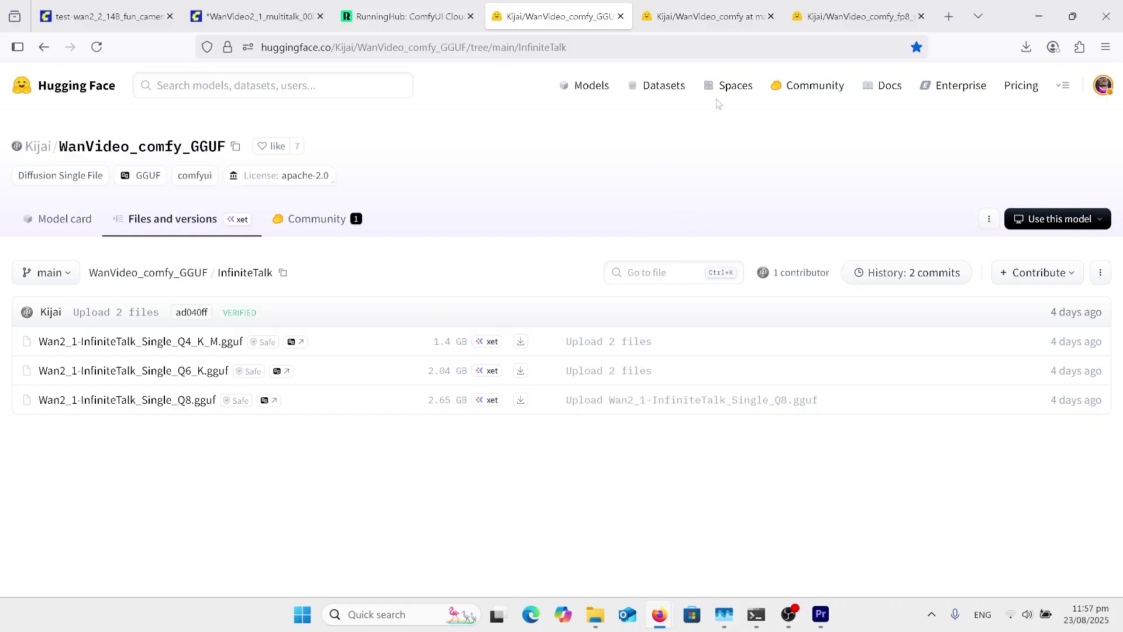
# Open the InfiniteTalk folder in the WanVideo_comfy repository, then return to its root listing.
pyautogui.click(698, 15)
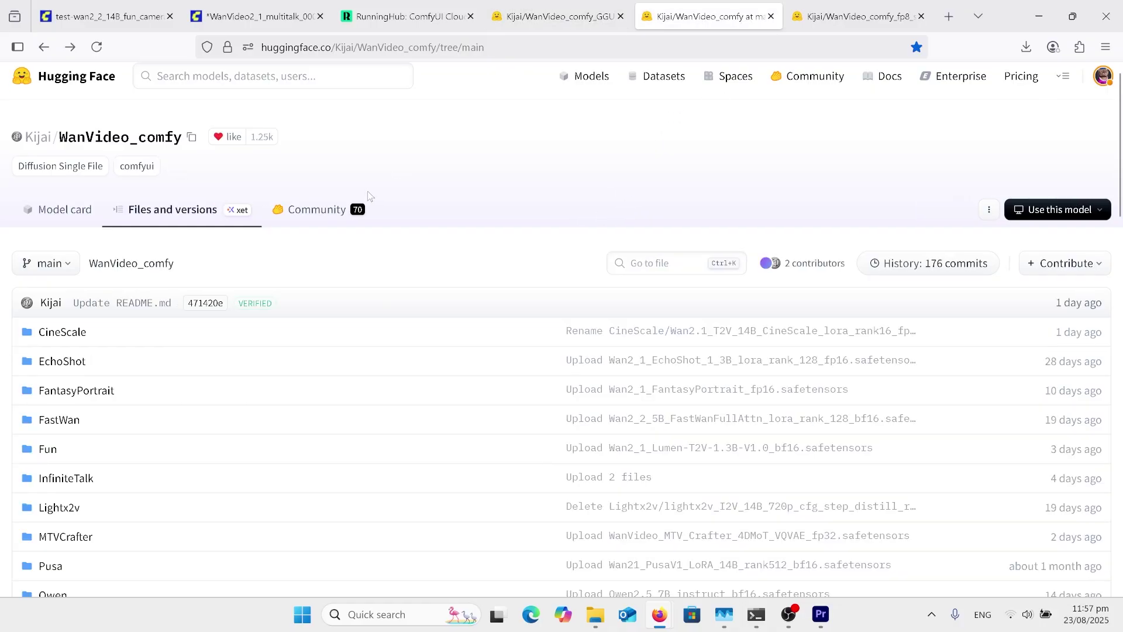
pyautogui.scroll(-2, 256, 314)
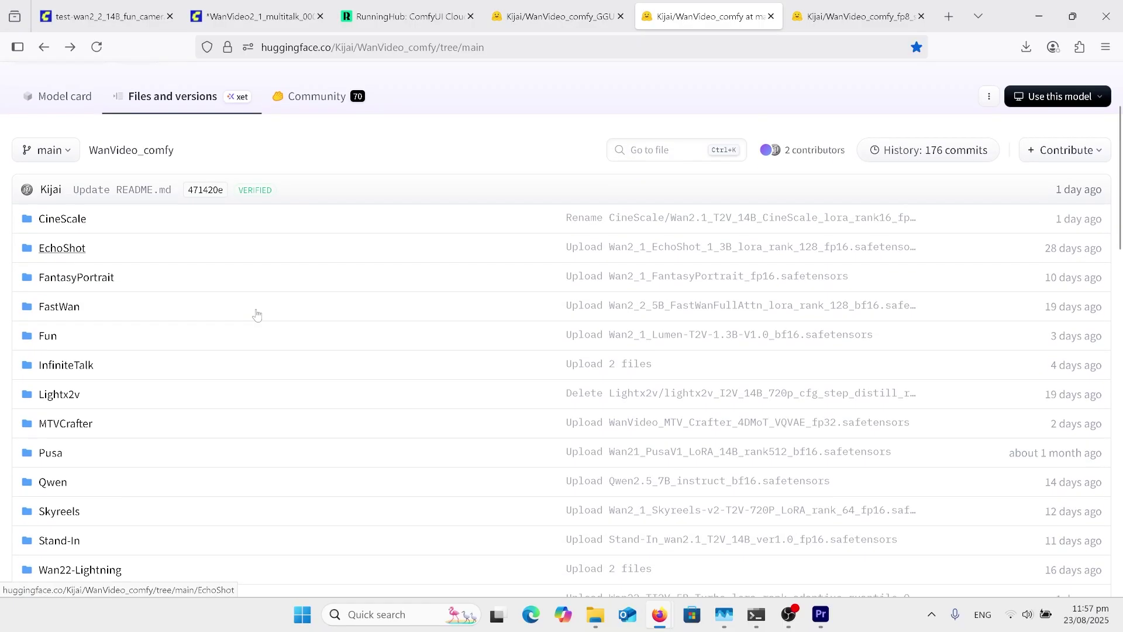
pyautogui.click(82, 364)
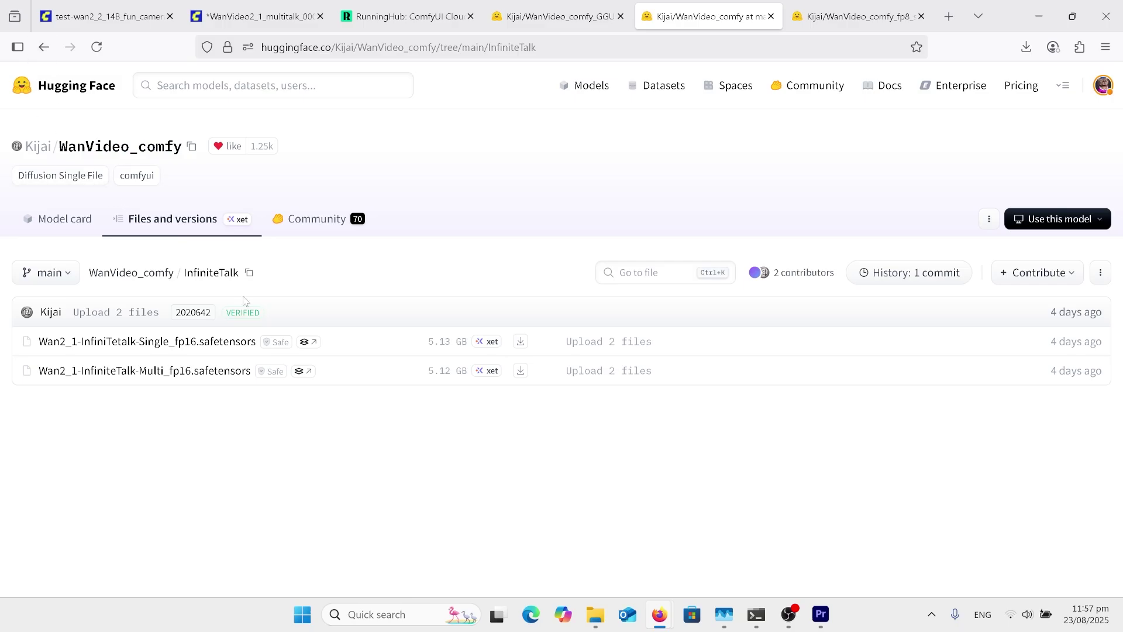
pyautogui.click(45, 48)
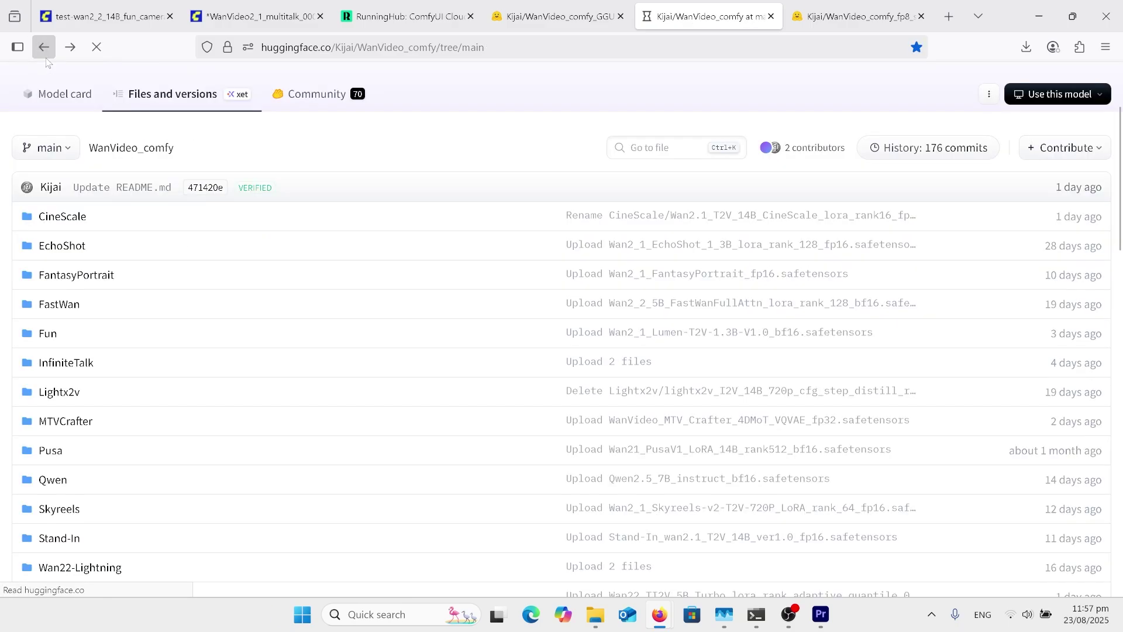
# Scroll the WanVideo_comfy folders and move to the fp8 scaled InfiniteTalk files.
pyautogui.scroll(-2, 327, 455)
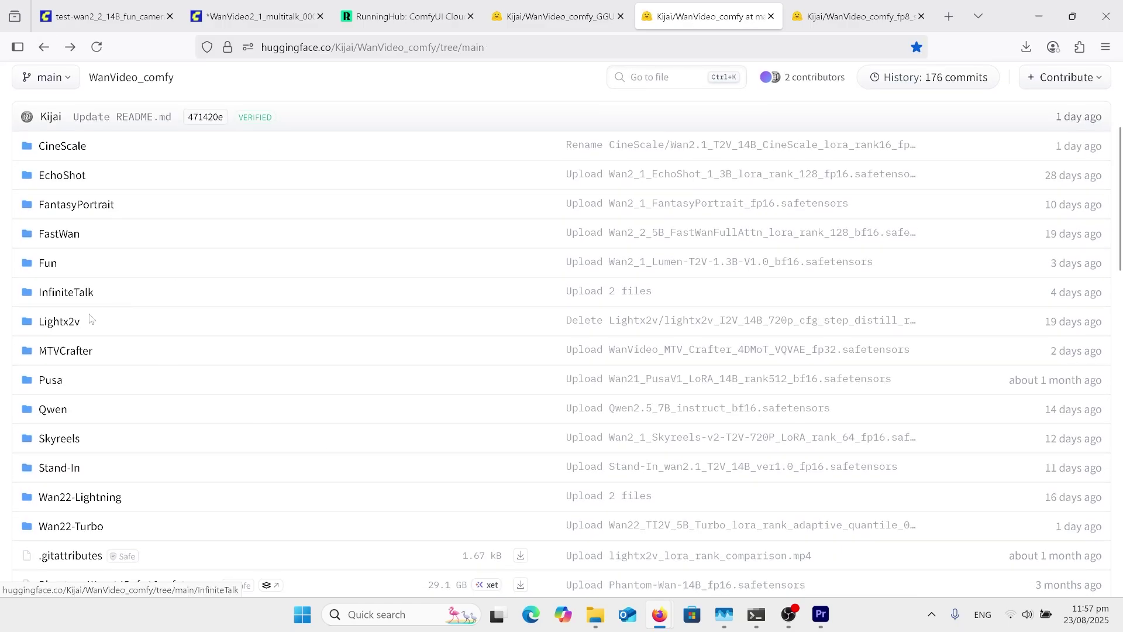
pyautogui.scroll(-3, 222, 373)
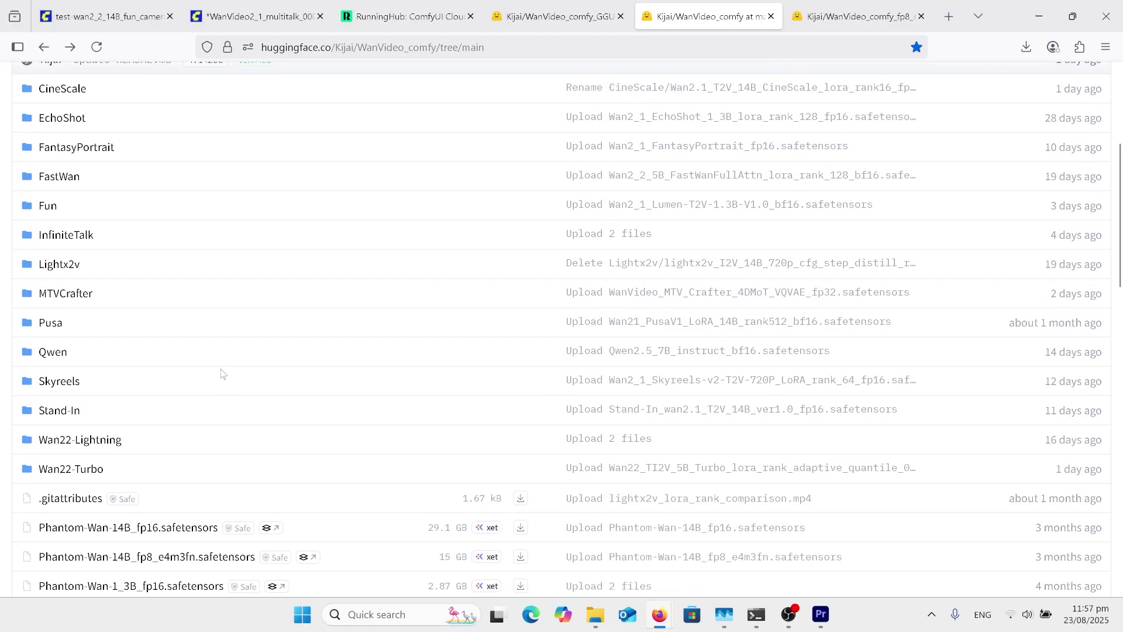
pyautogui.scroll(-2, 293, 345)
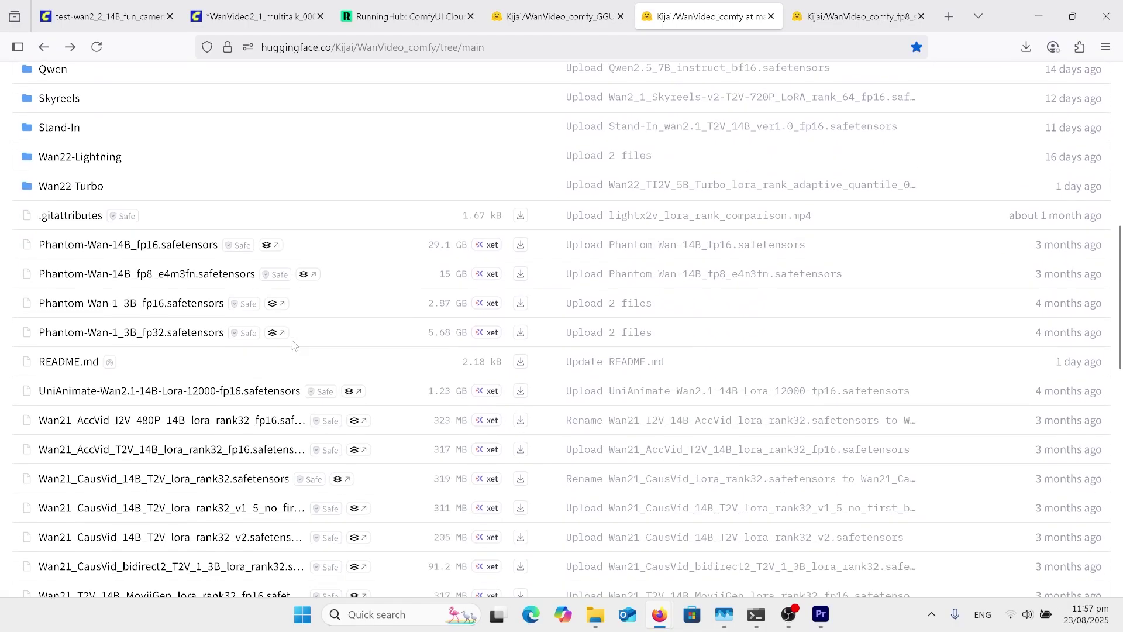
pyautogui.scroll(8, 293, 345)
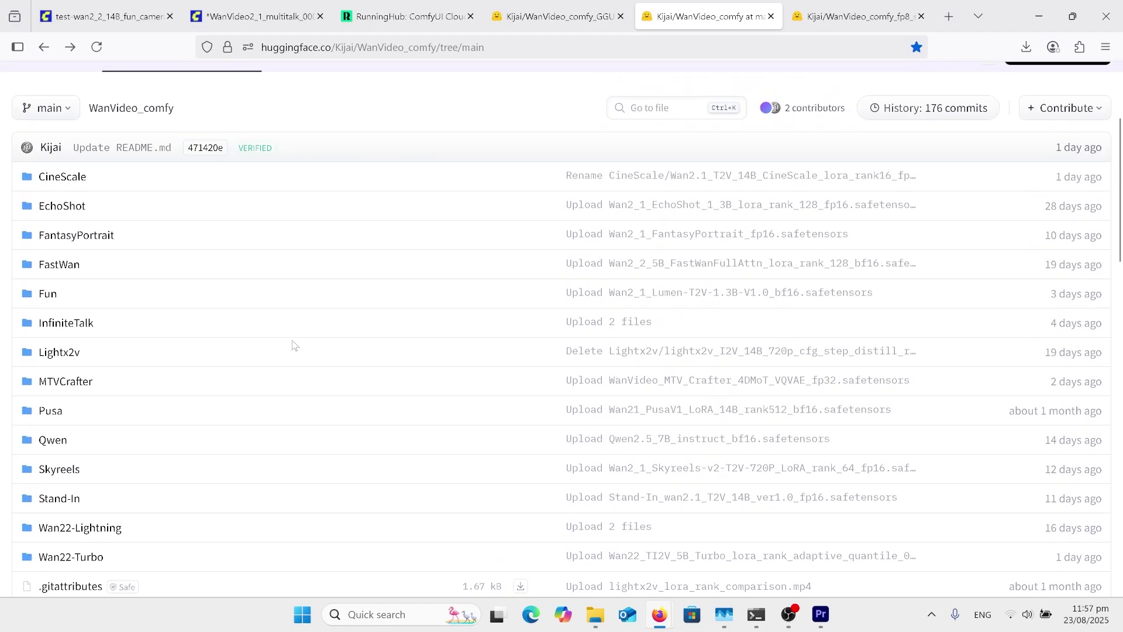
pyautogui.click(841, 16)
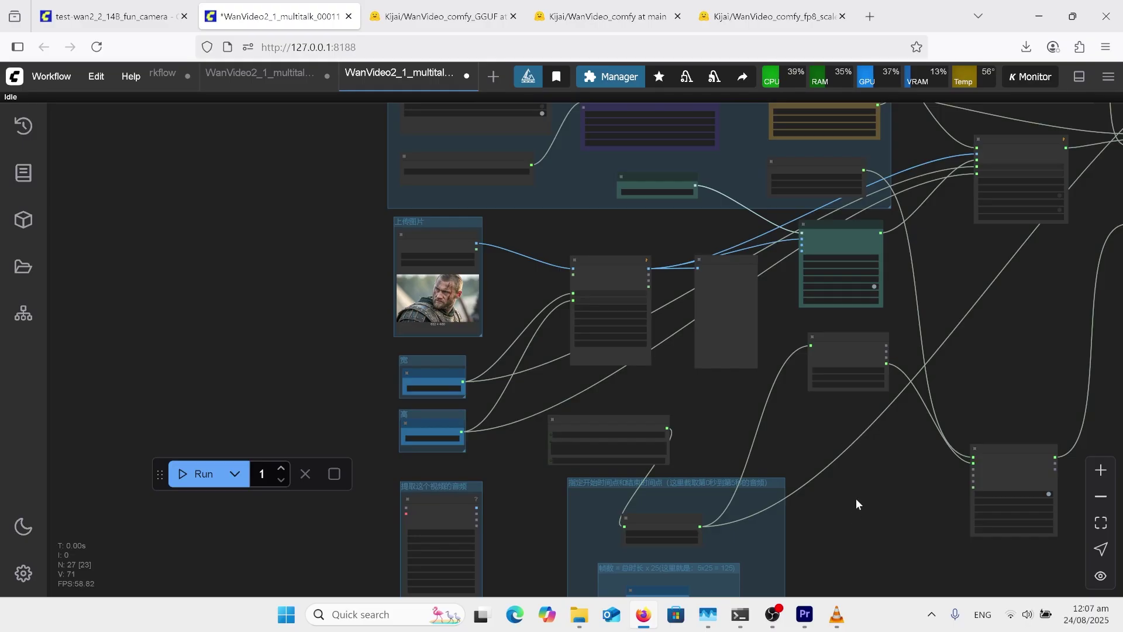
# Bring the VLC window playing cartoon.mp4 to the front.
pyautogui.click(837, 616)
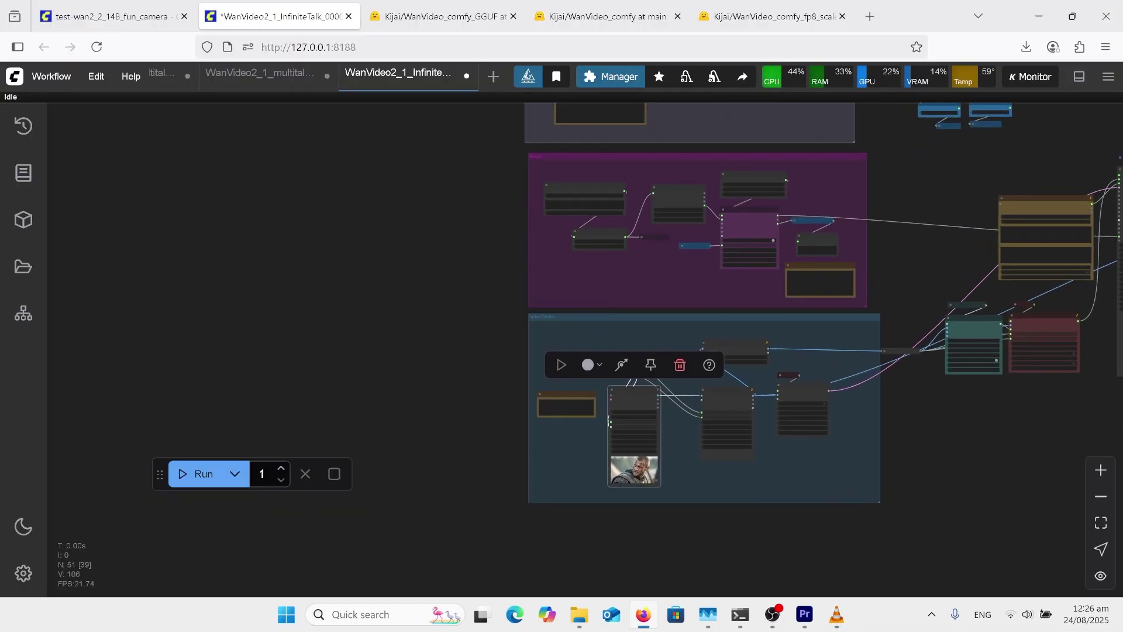
# Play the first five seconds of vidtest.wav in the LoadAudio node, then pause it.
pyautogui.scroll(8, 611, 469)
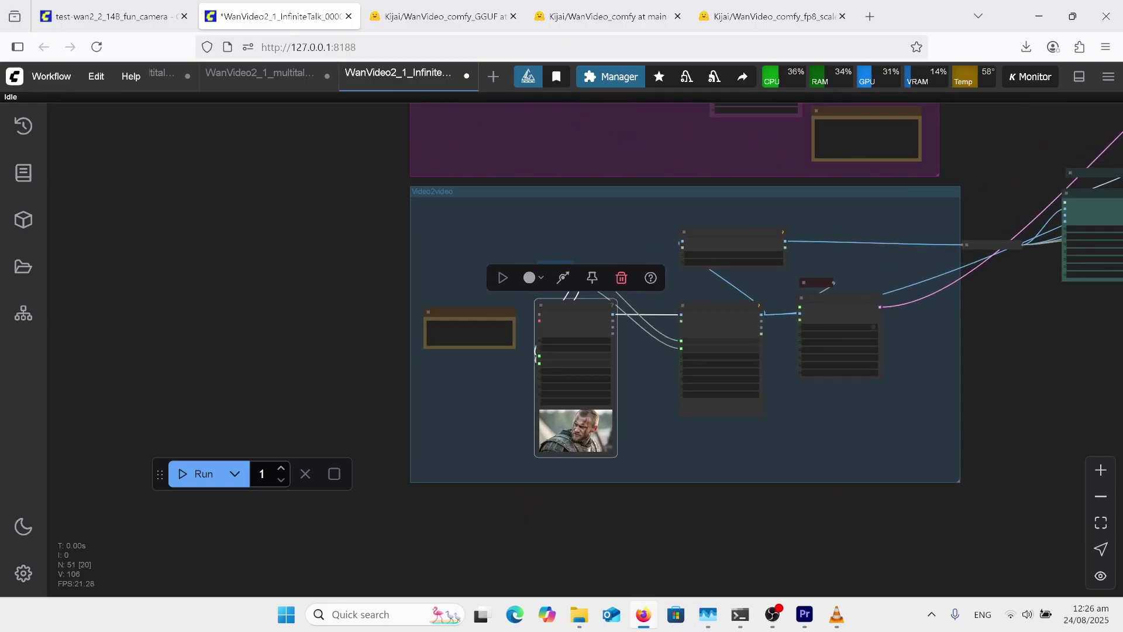
pyautogui.scroll(1, 643, 462)
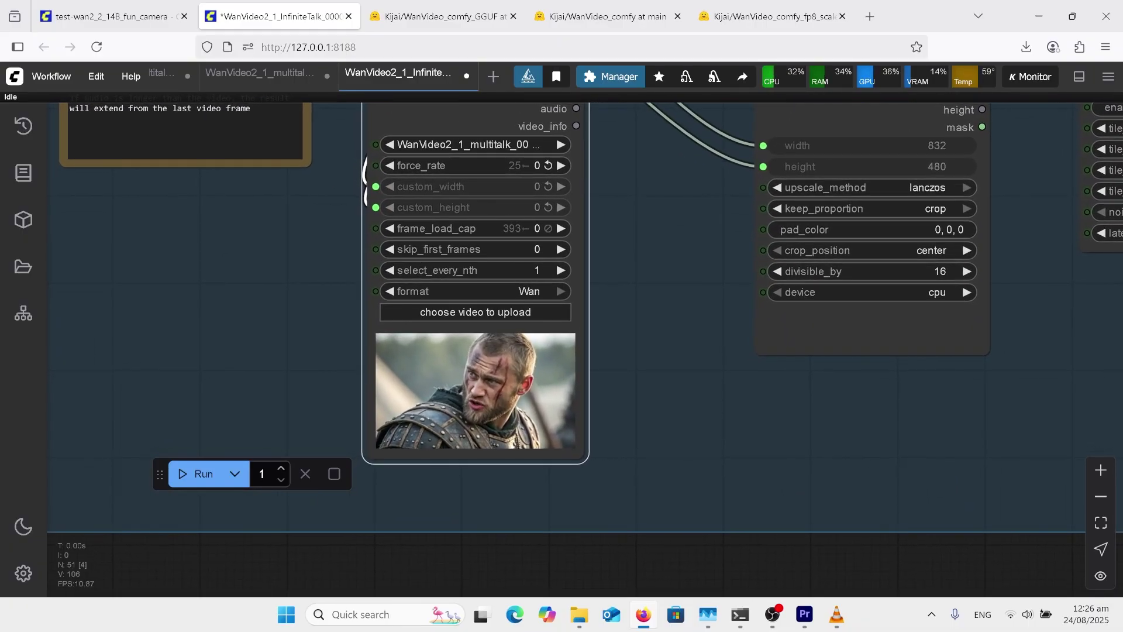
pyautogui.scroll(-1, 968, 354)
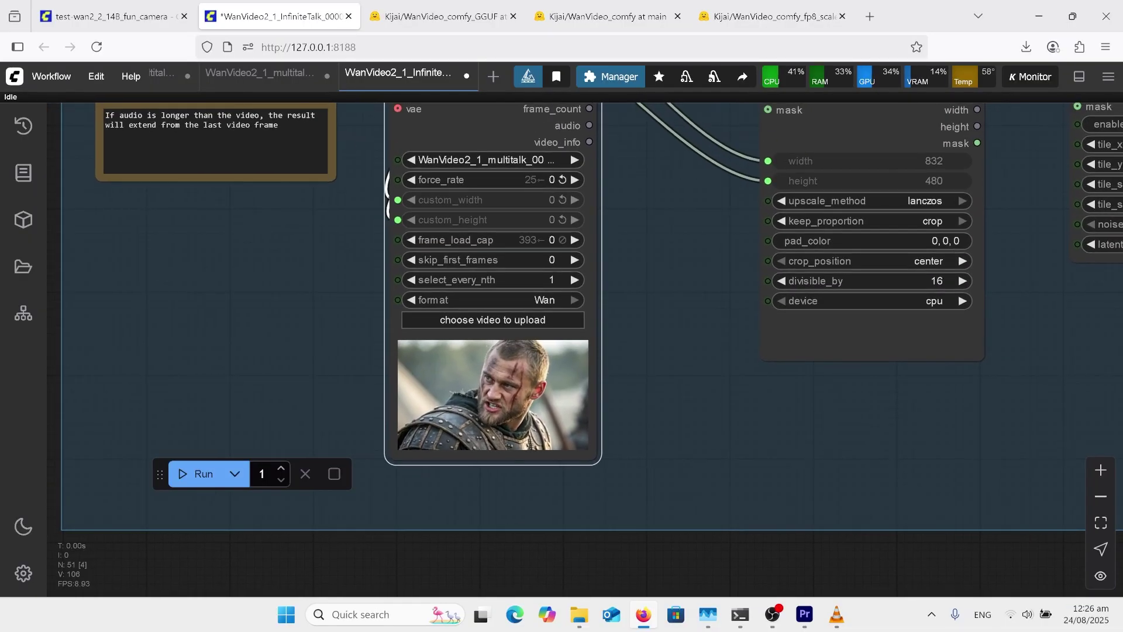
pyautogui.hscroll(-1, 755, 466)
pyautogui.scroll(-1, 755, 465)
pyautogui.scroll(4, 714, 425)
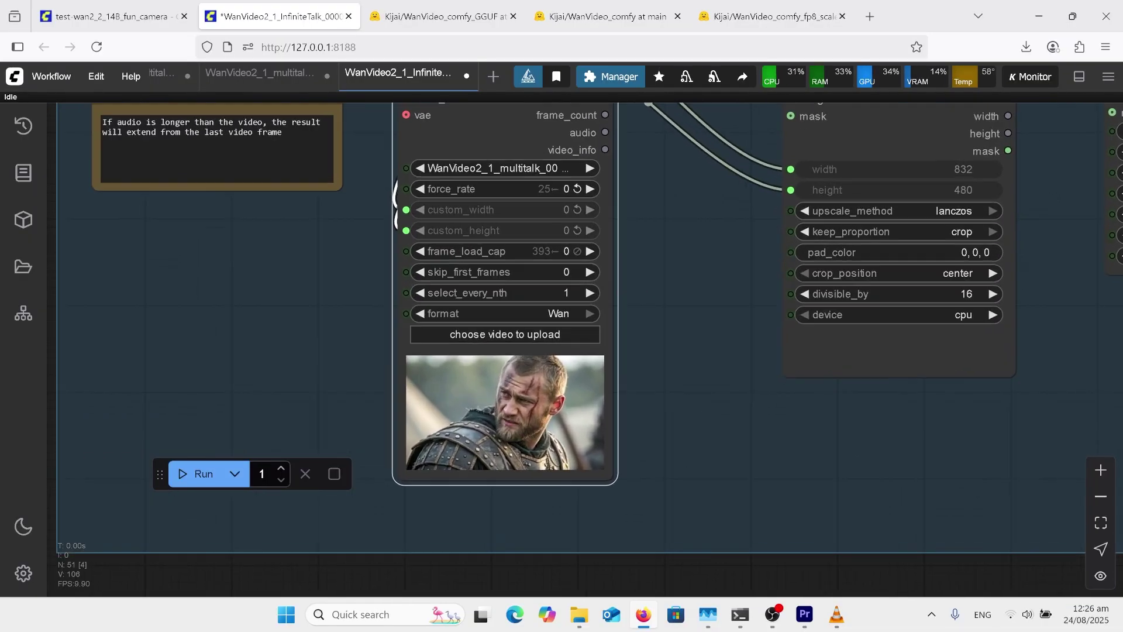
pyautogui.scroll(-5, 687, 573)
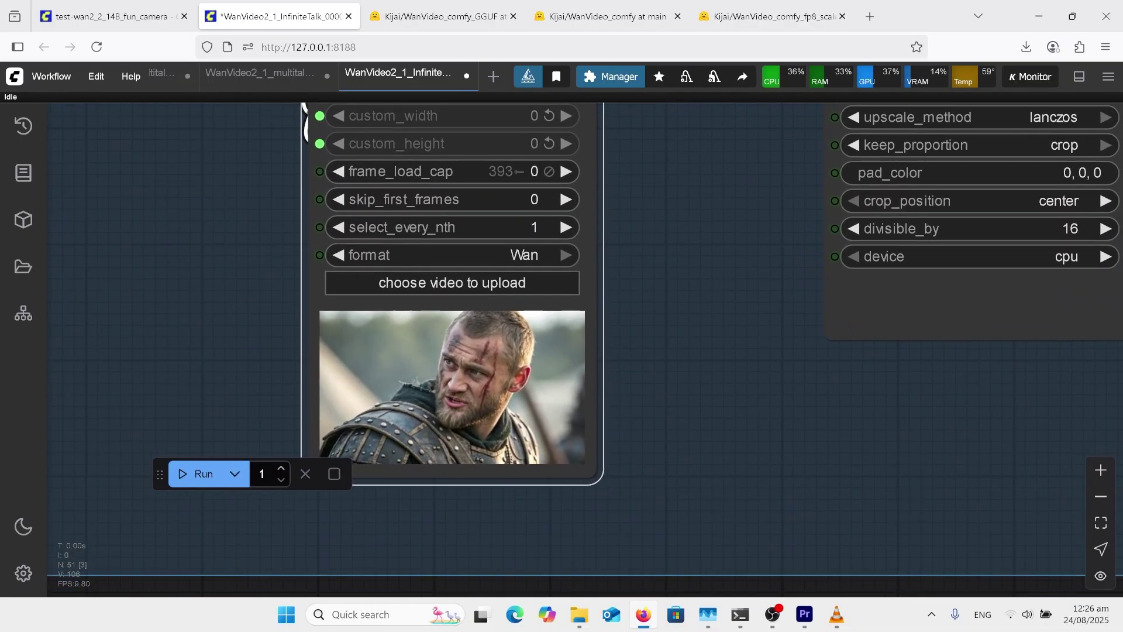
pyautogui.scroll(6, 688, 410)
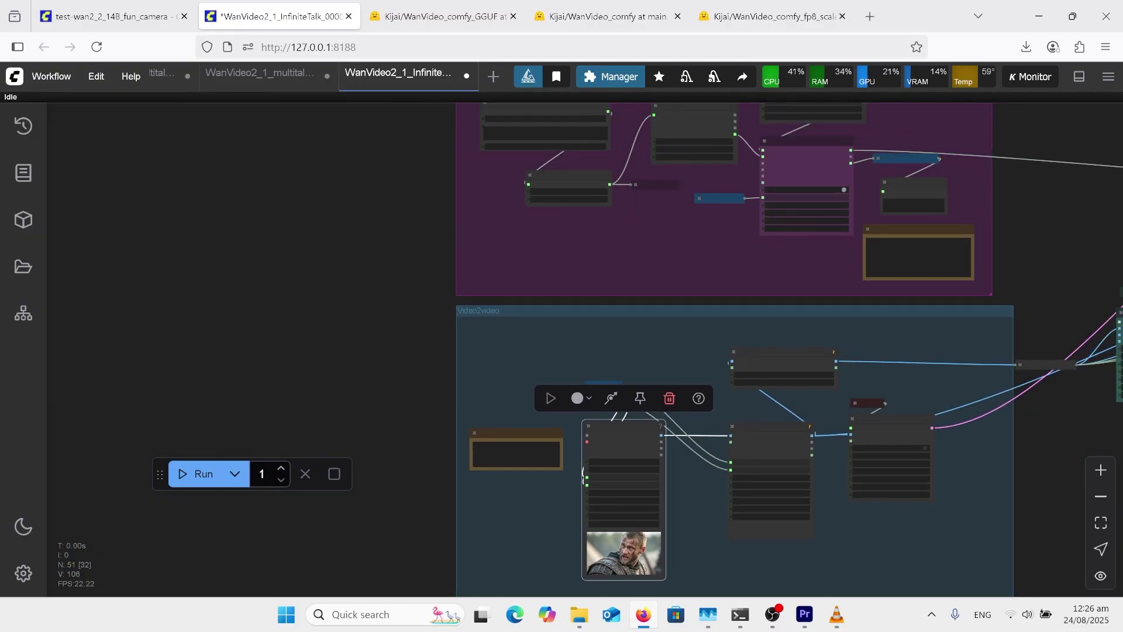
pyautogui.scroll(3, 359, 167)
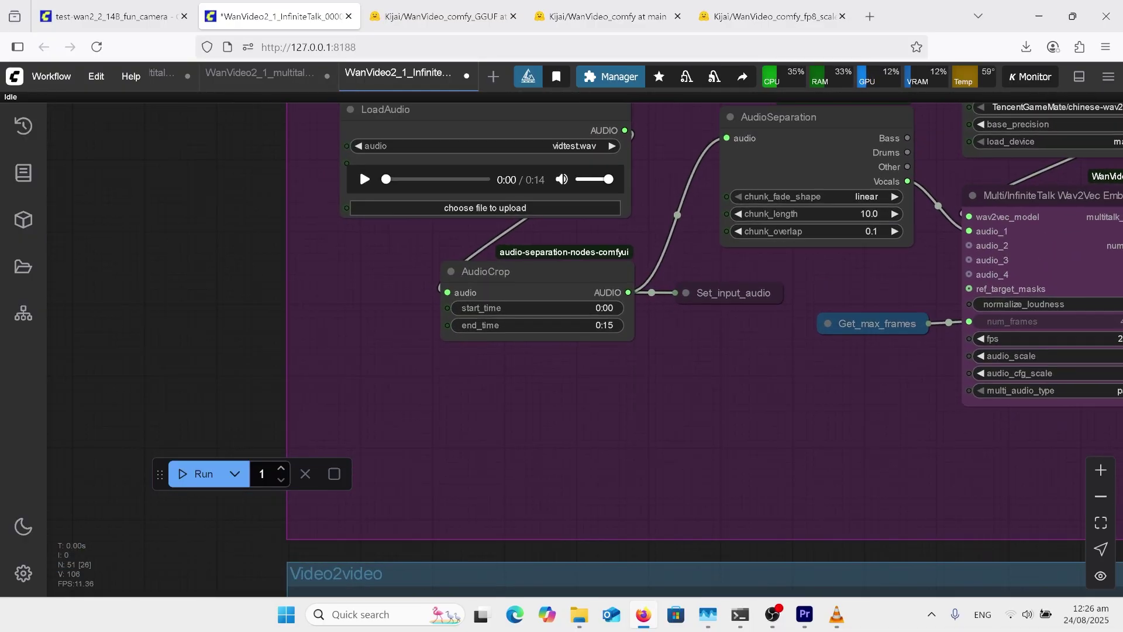
pyautogui.click(371, 192)
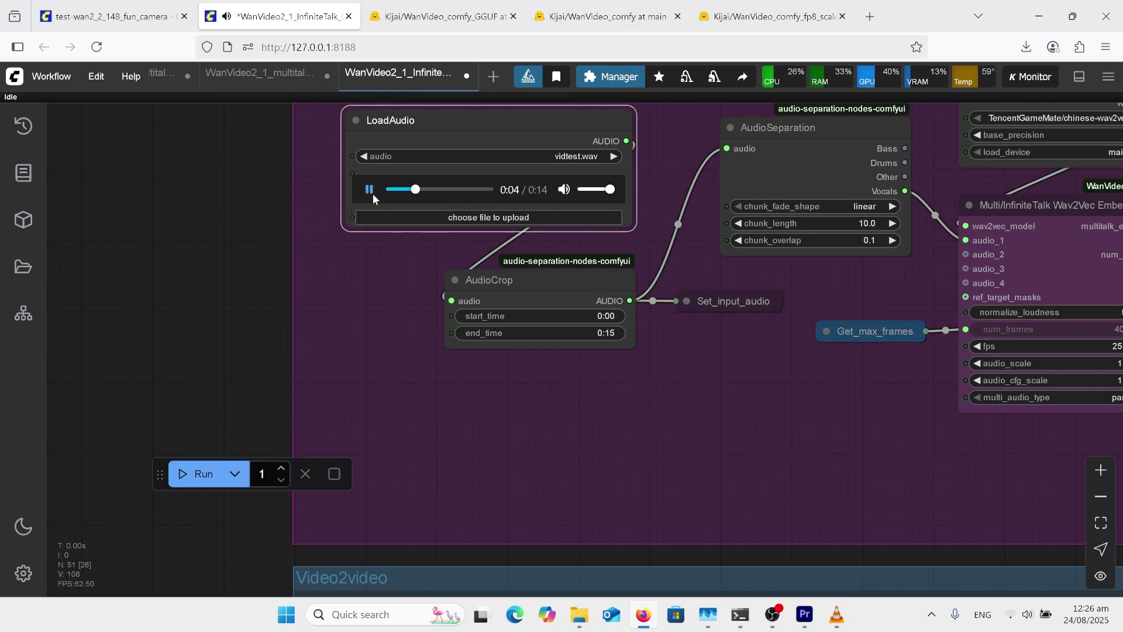
pyautogui.click(372, 193)
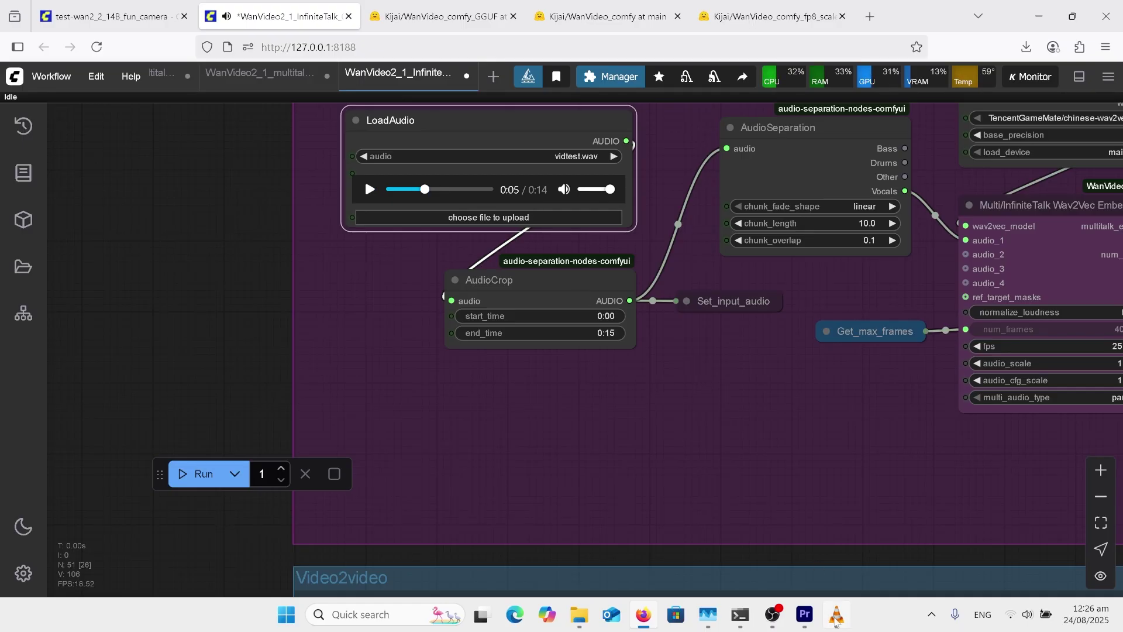
# Play WanVideo2_1_multitalk_00012-audio.mp4, the 0:12 lip-synced warrior video, in VLC.
pyautogui.click(837, 617)
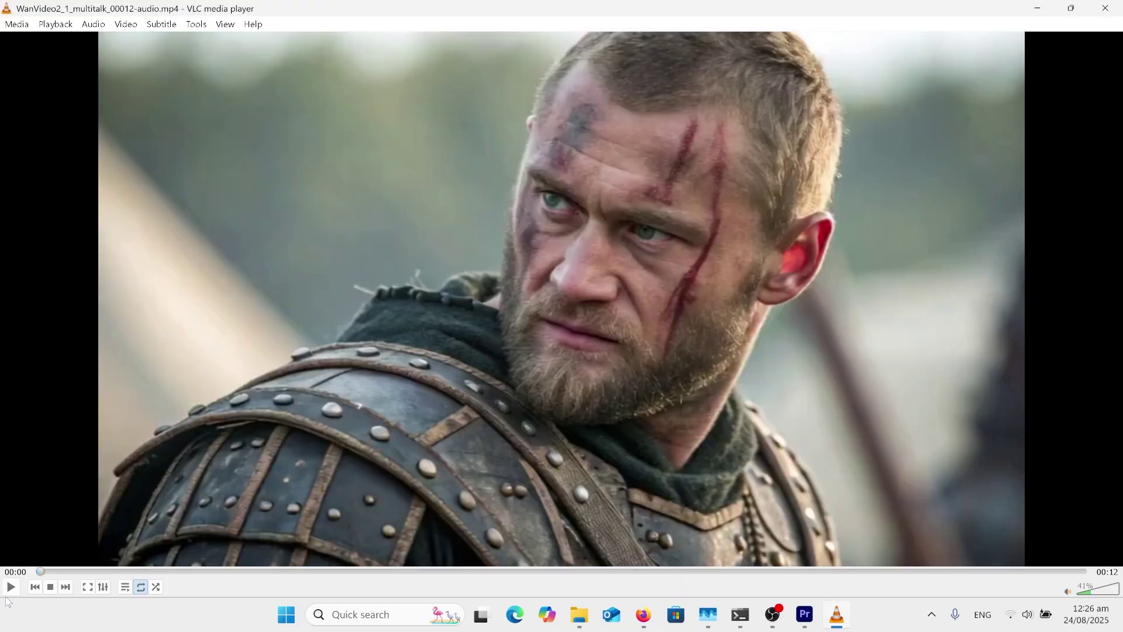
pyautogui.click(10, 587)
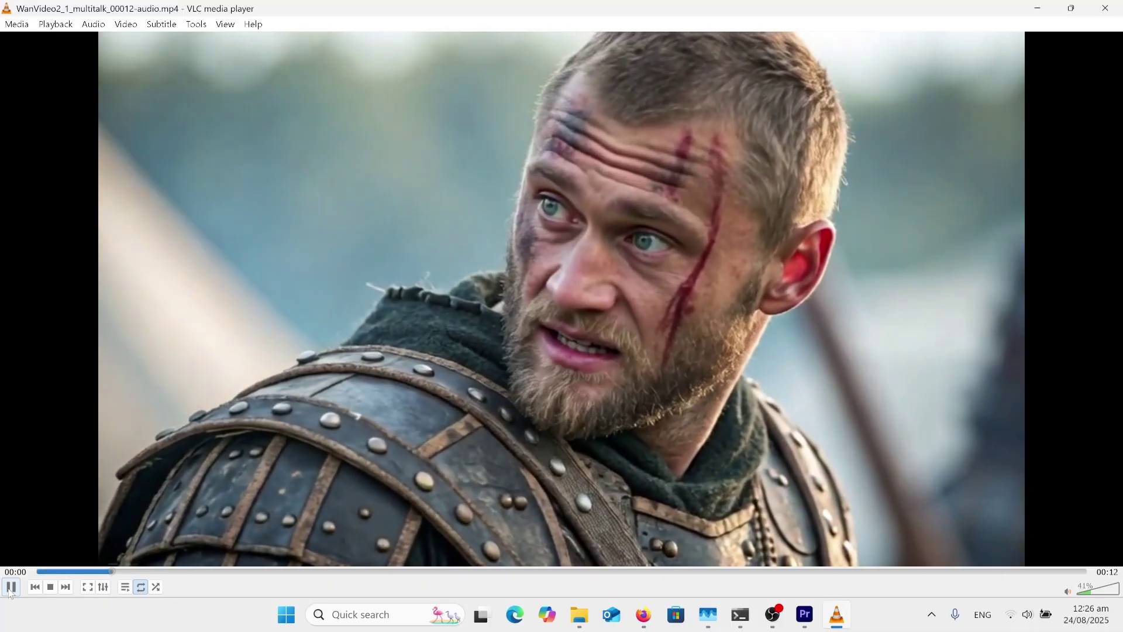